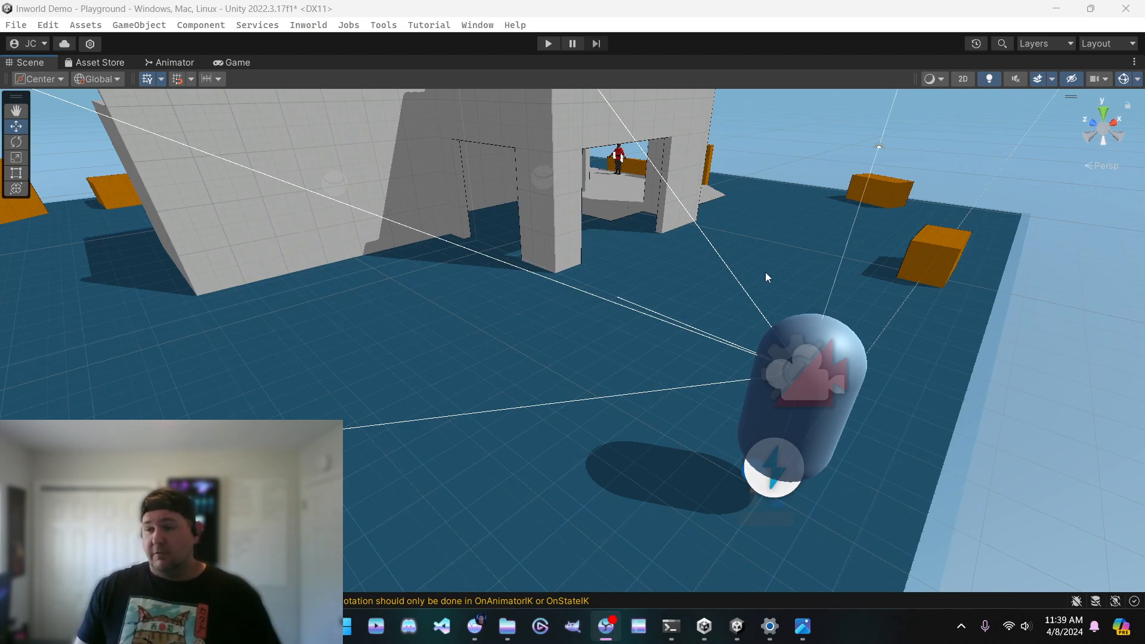
Examine the red-uniformed character standing beside the orange wall in the Playground scene.
{"action": "mouse_move", "coordinate": [642, 290]}
{"action": "right_mouse_down"}
{"action": "mouse_move", "coordinate": [616, 307]}
{"action": "mouse_move", "coordinate": [682, 366]}
{"action": "mouse_move", "coordinate": [616, 235]}
{"action": "mouse_move", "coordinate": [672, 189]}
{"action": "mouse_move", "coordinate": [688, 204]}
{"action": "mouse_move", "coordinate": [558, 259]}
{"action": "mouse_move", "coordinate": [650, 272]}
{"action": "right_mouse_up"}
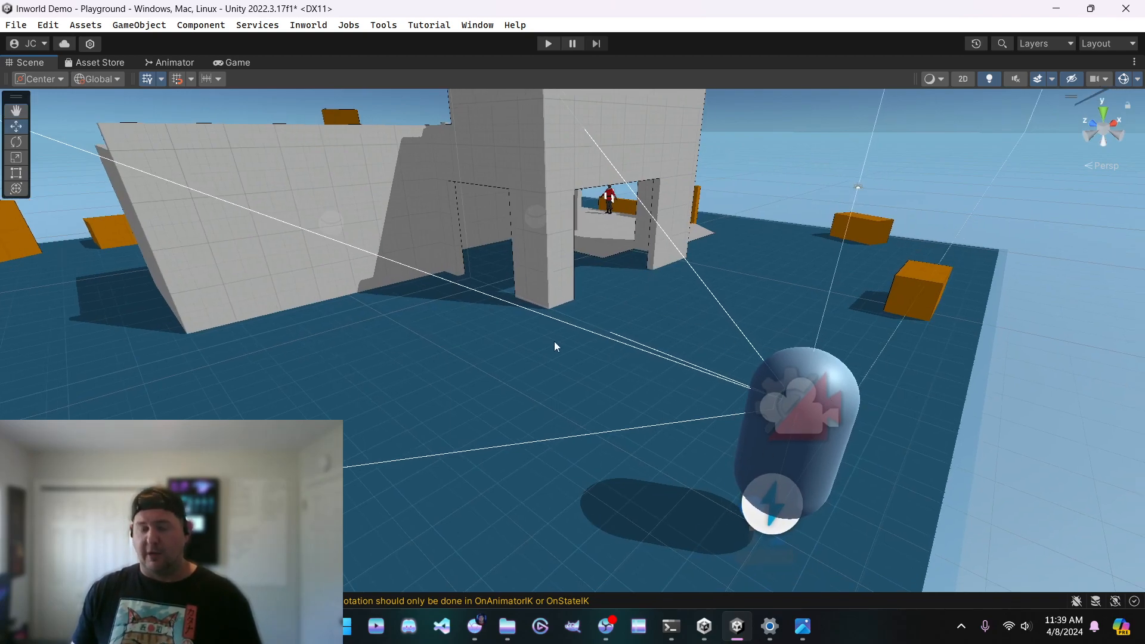
{"action": "right_click_drag", "start_coordinate": [607, 374], "coordinate": [612, 403]}
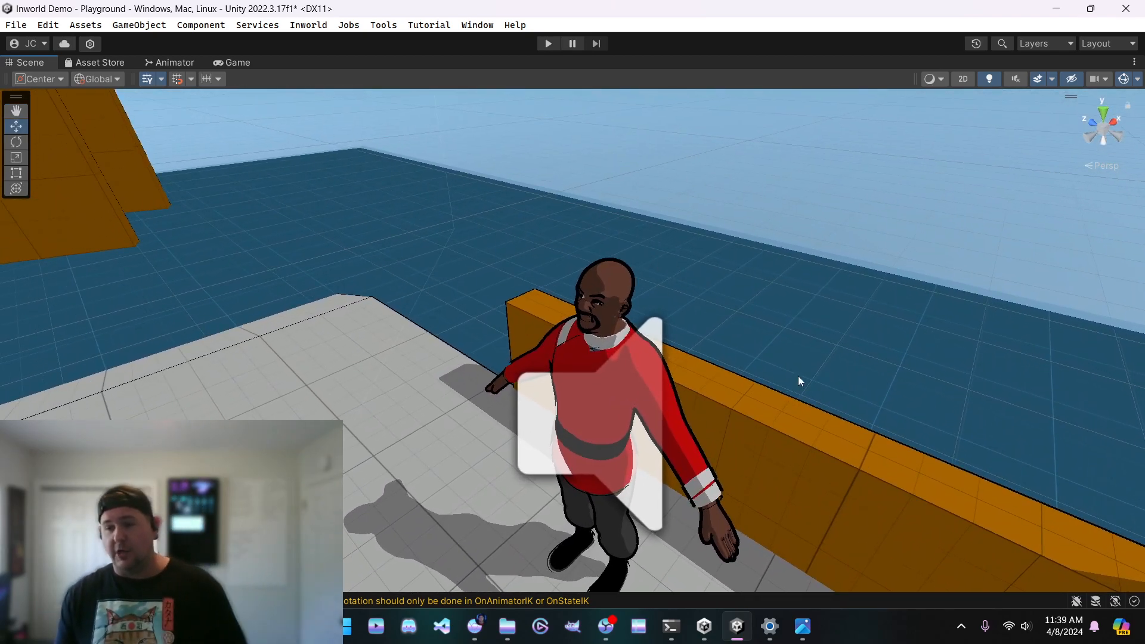
{"action": "mouse_move", "coordinate": [741, 297]}
{"action": "right_mouse_down"}
{"action": "mouse_move", "coordinate": [879, 328]}
{"action": "mouse_move", "coordinate": [1018, 263]}
{"action": "mouse_move", "coordinate": [1050, 340]}
{"action": "mouse_move", "coordinate": [735, 325]}
{"action": "mouse_move", "coordinate": [767, 296]}
{"action": "mouse_move", "coordinate": [754, 303]}
{"action": "right_mouse_up"}
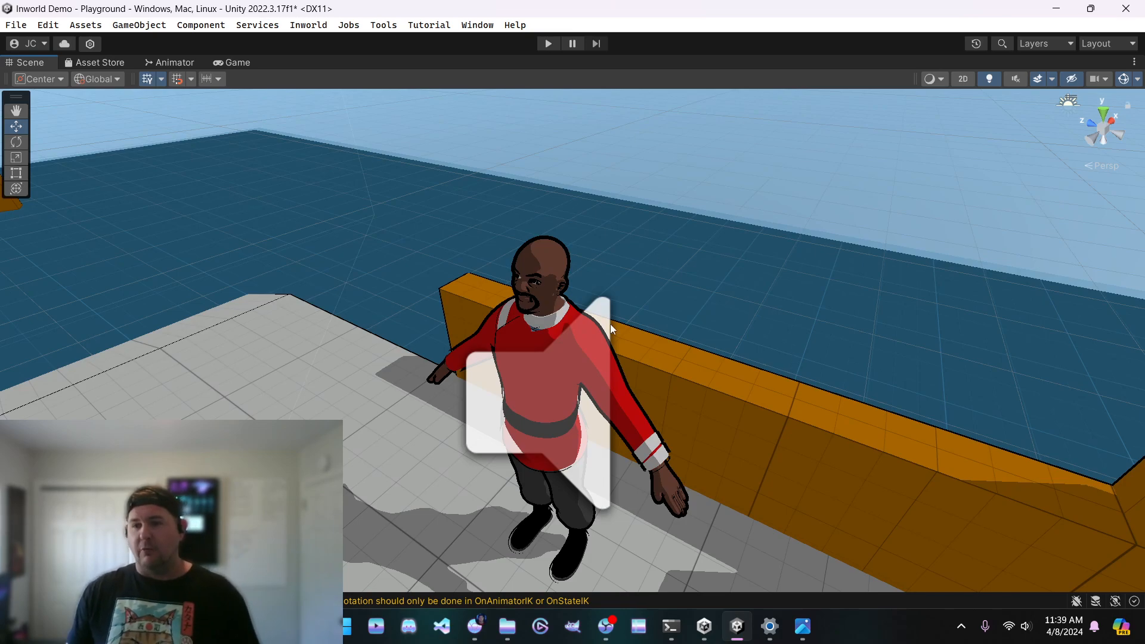
Switch to the image viewer and compare the character's front view in image2.png with the back view in image0.png.
{"action": "left_click", "coordinate": [807, 626]}
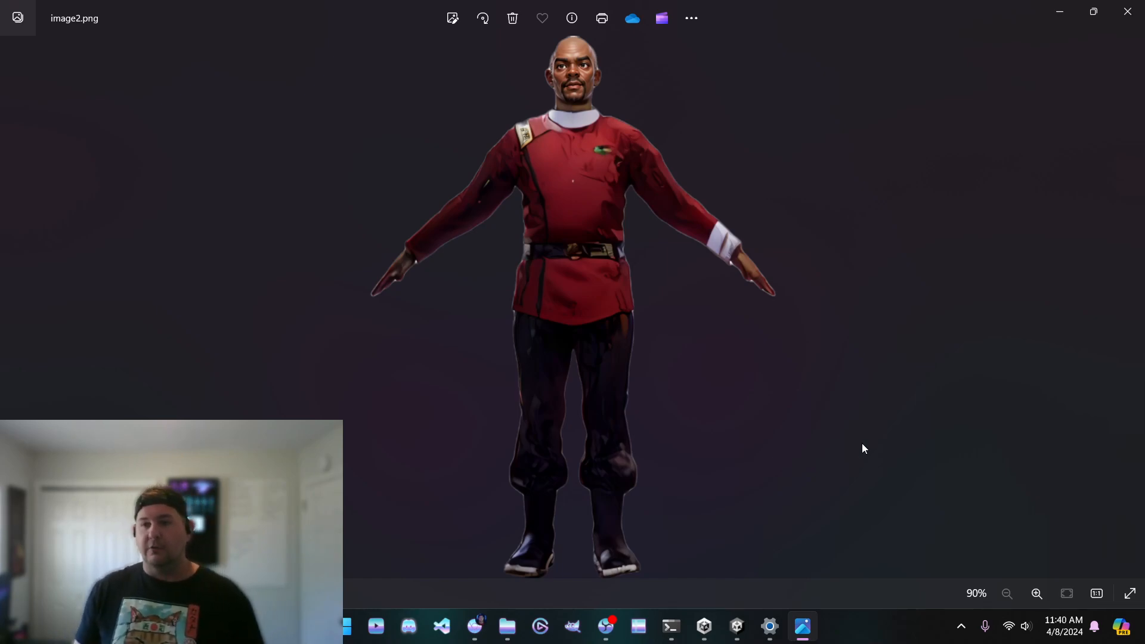
{"action": "key", "text": "Left"}
{"action": "key", "text": "Left"}
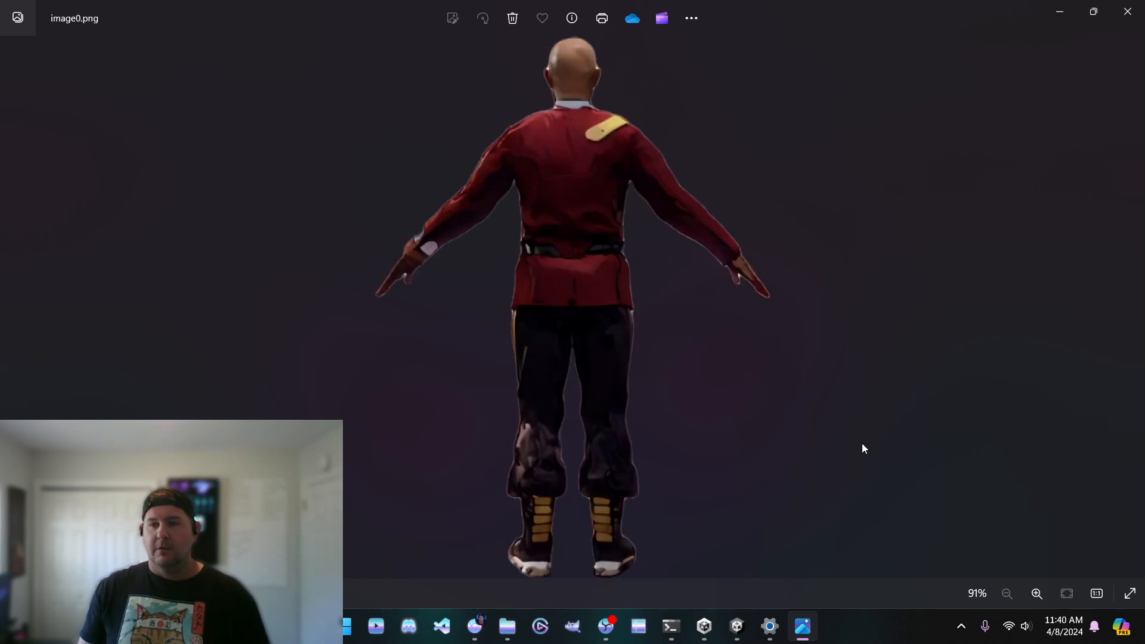
{"action": "key", "text": "Right"}
{"action": "key", "text": "Right"}
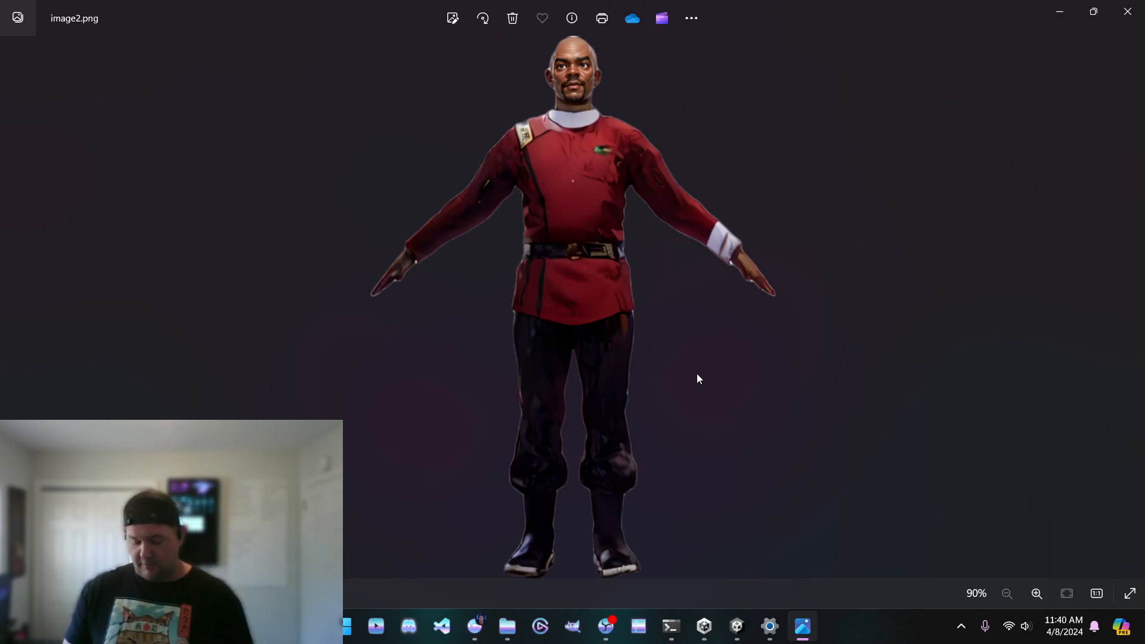
{"action": "key", "text": "Left"}
{"action": "key", "text": "Left"}
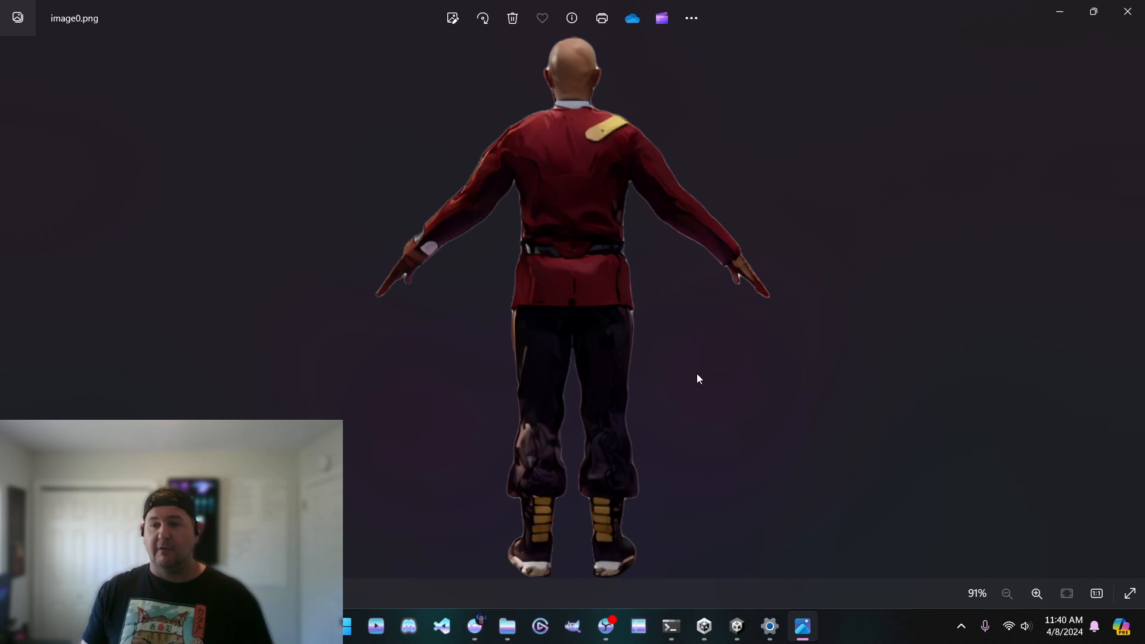
{"action": "key", "text": "Right"}
{"action": "key", "text": "Right"}
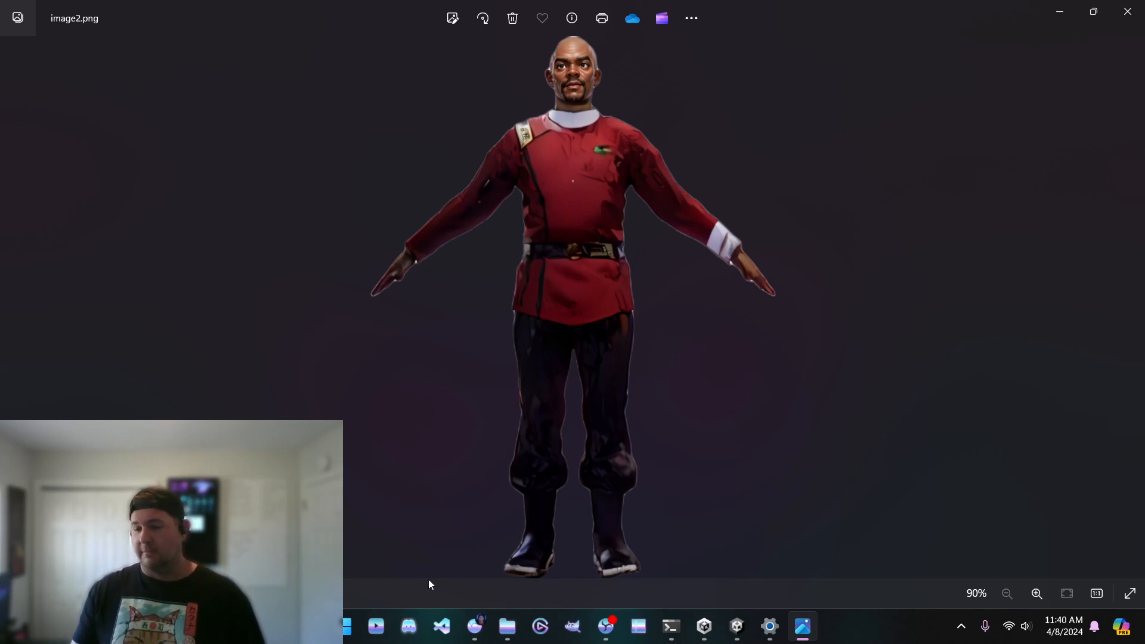
Switch to the Kaedim page in Chrome and read its "How Kaedim works" section.
{"action": "mouse_move", "coordinate": [482, 638]}
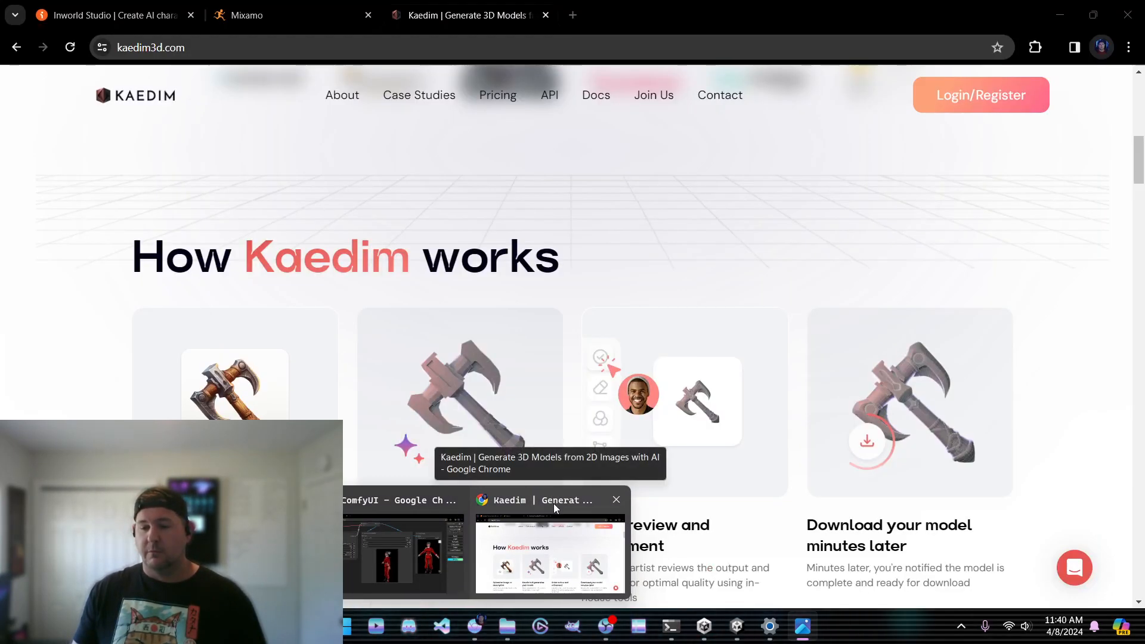
{"action": "left_click", "coordinate": [554, 504]}
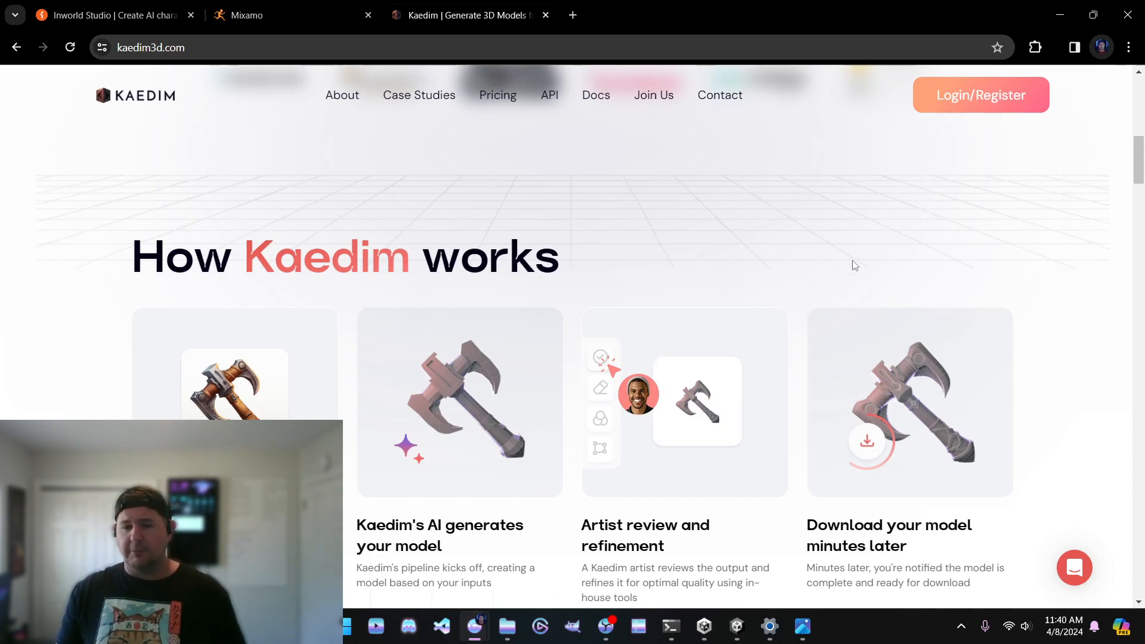
{"action": "scroll", "coordinate": [12, 358], "scroll_direction": "down", "scroll_amount": 1}
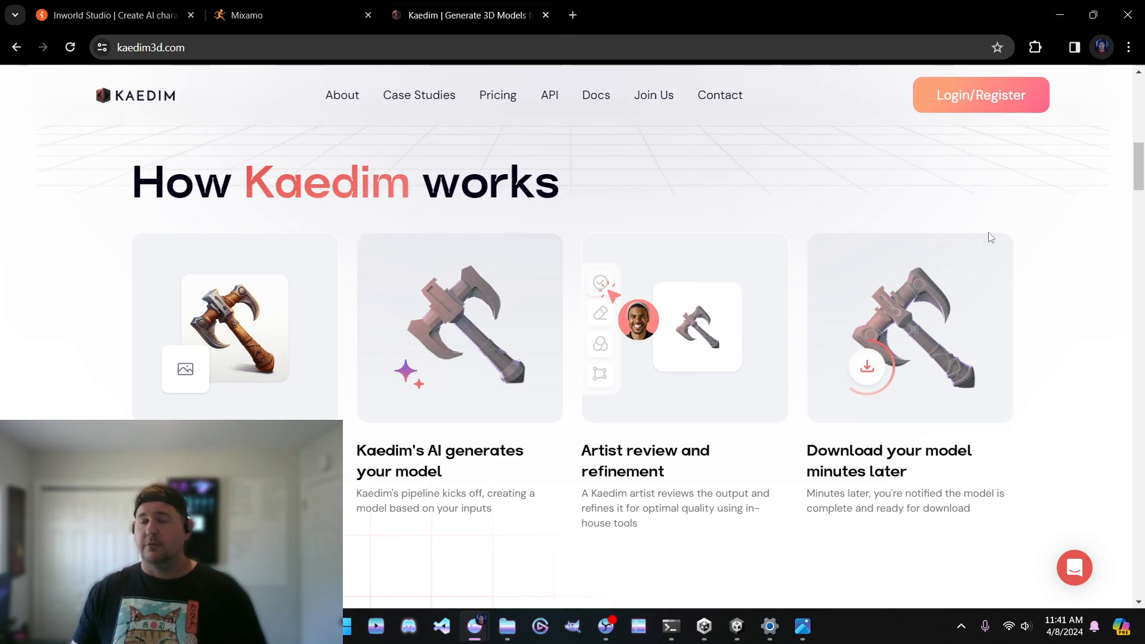
Look at the Running animation preview in Mixamo and compare it with the character's reference image image2.png.
{"action": "left_click", "coordinate": [253, 15]}
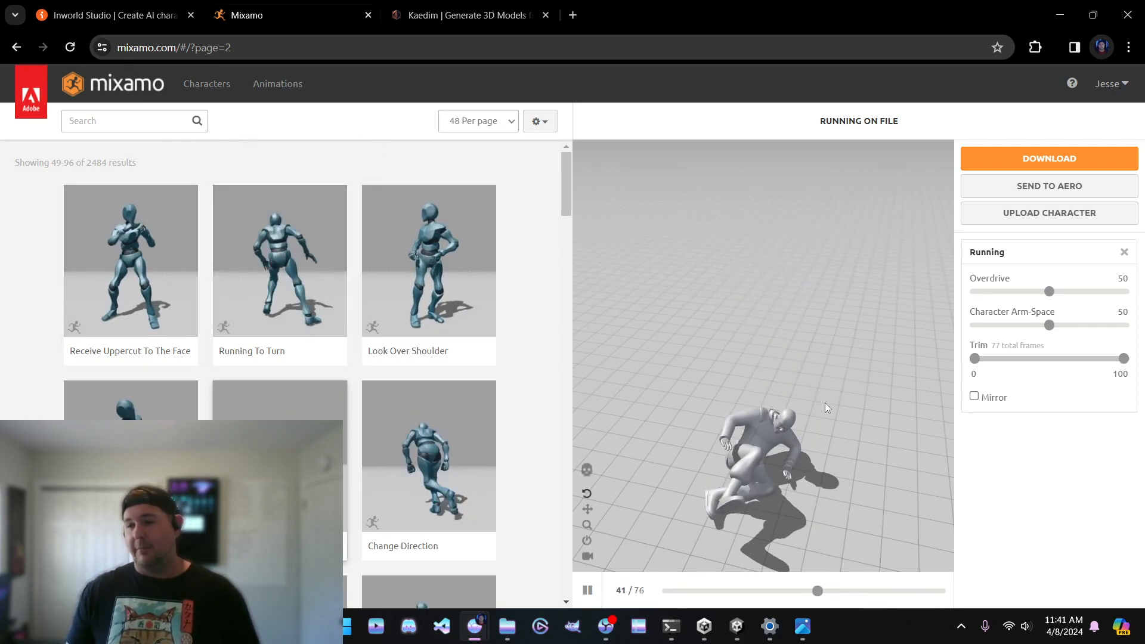
{"action": "left_click", "coordinate": [803, 626]}
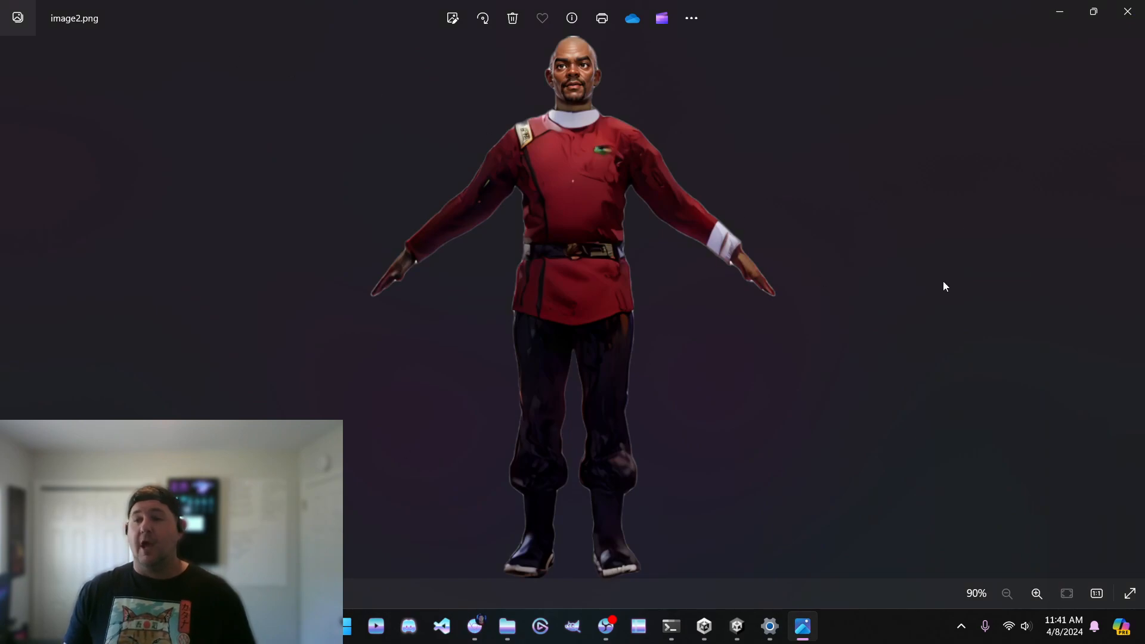
{"action": "mouse_move", "coordinate": [473, 636]}
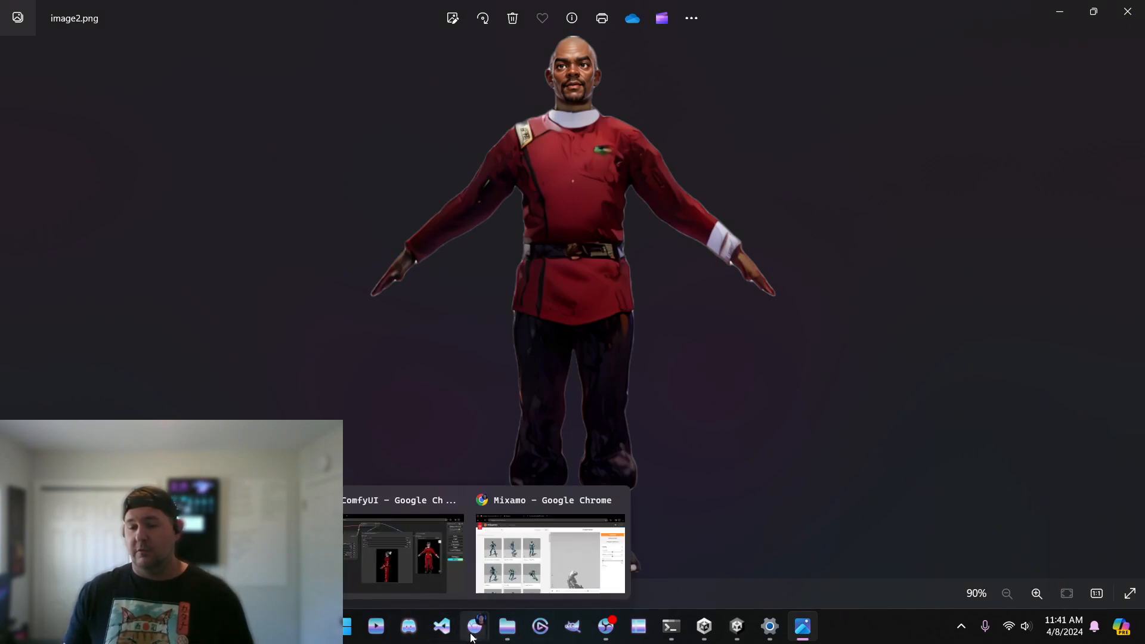
{"action": "left_click", "coordinate": [578, 550]}
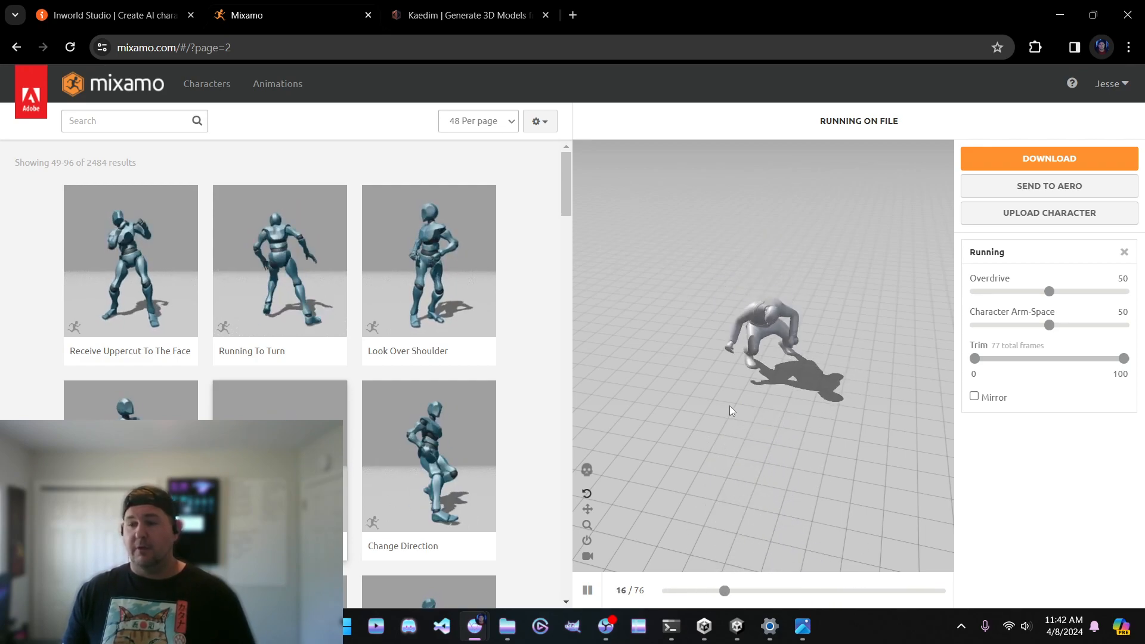
Switch to Unity and open the Inspector and Hierarchy windows.
{"action": "left_click", "coordinate": [733, 632]}
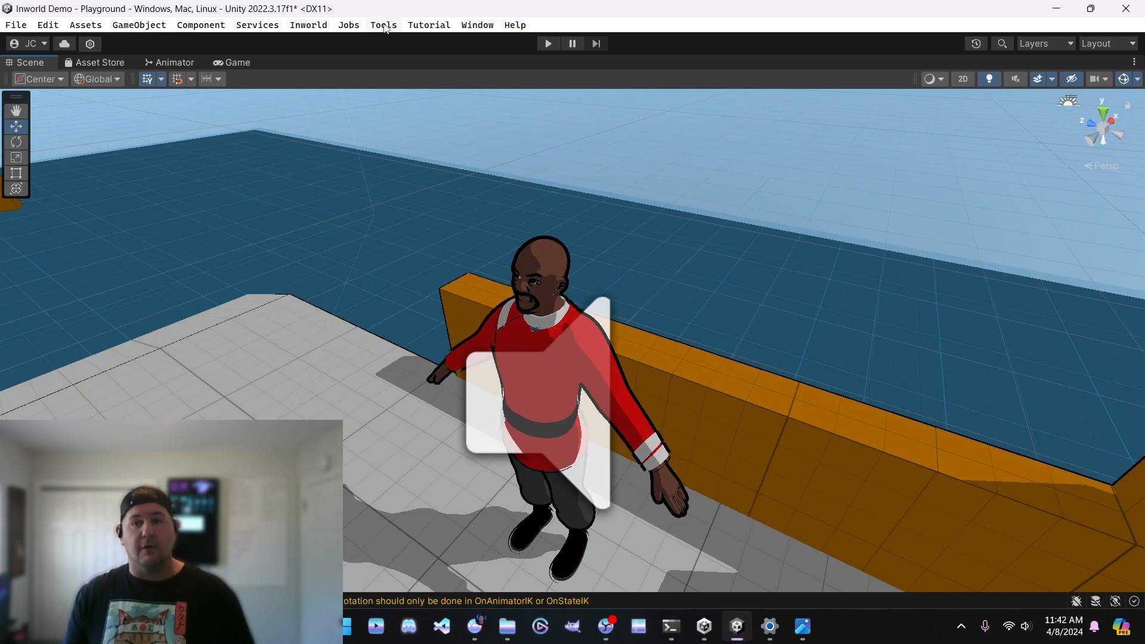
{"action": "left_click", "coordinate": [478, 25]}
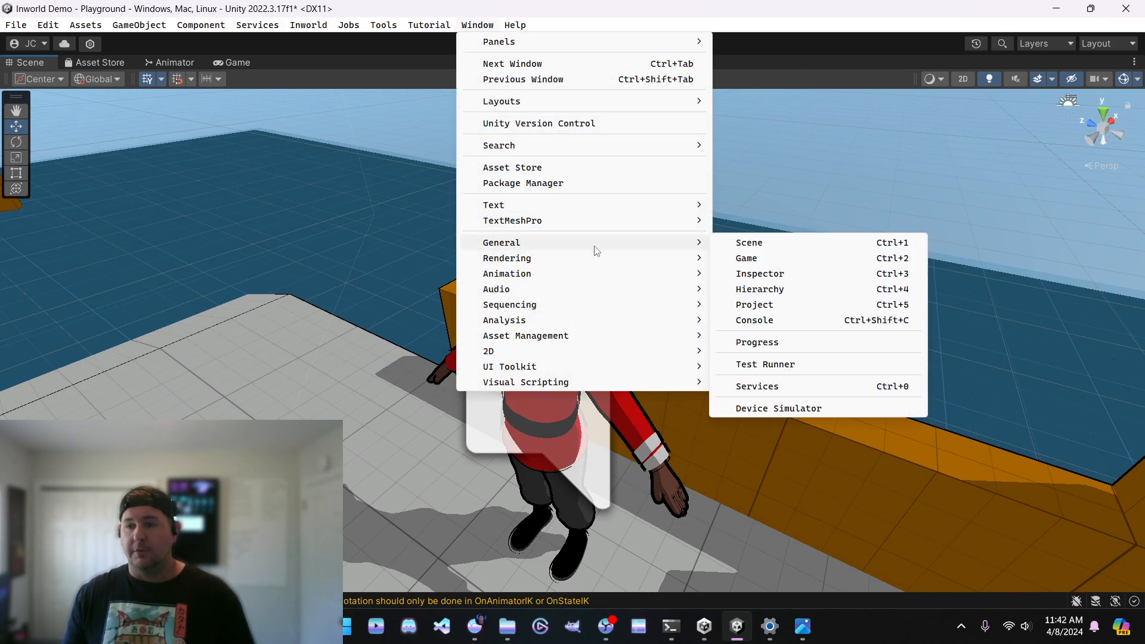
{"action": "mouse_move", "coordinate": [680, 250]}
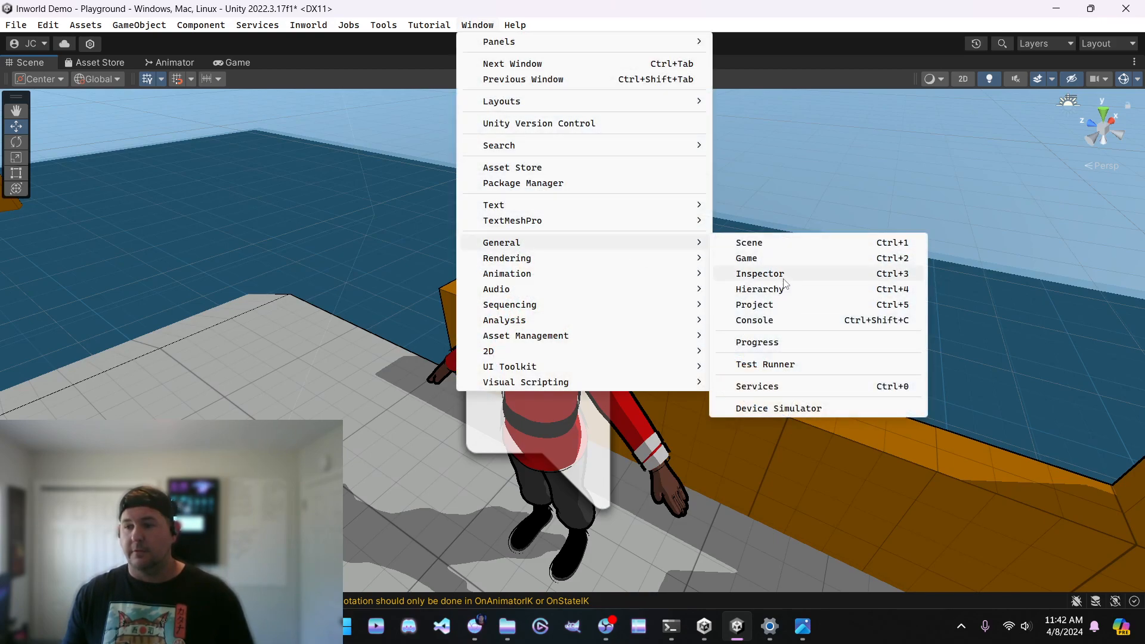
{"action": "left_click", "coordinate": [760, 274]}
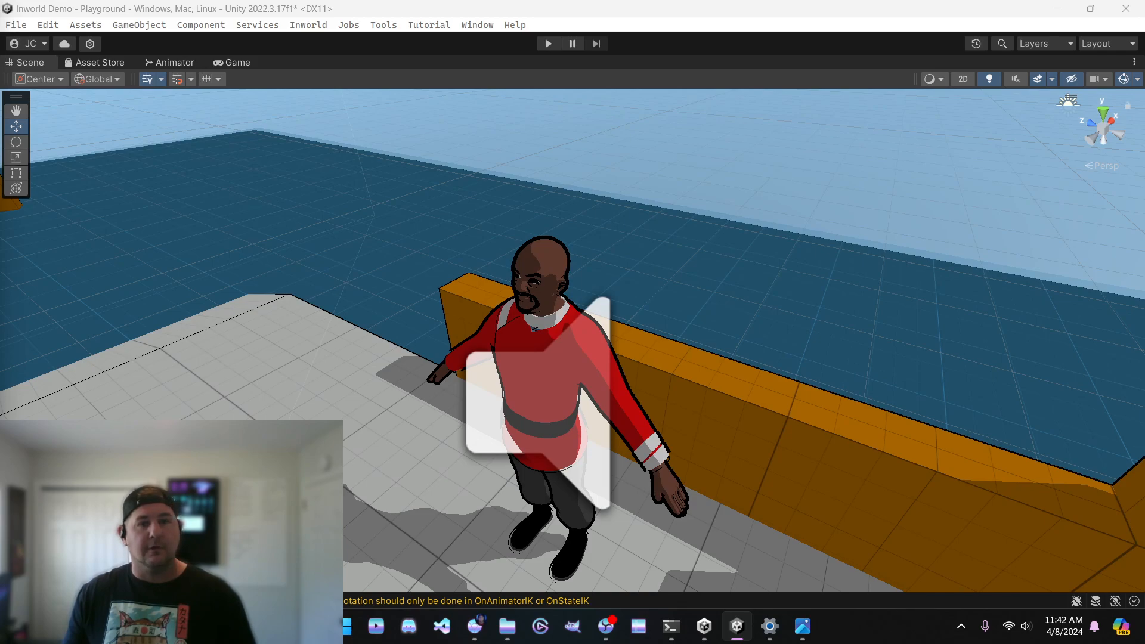
{"action": "left_click", "coordinate": [477, 25]}
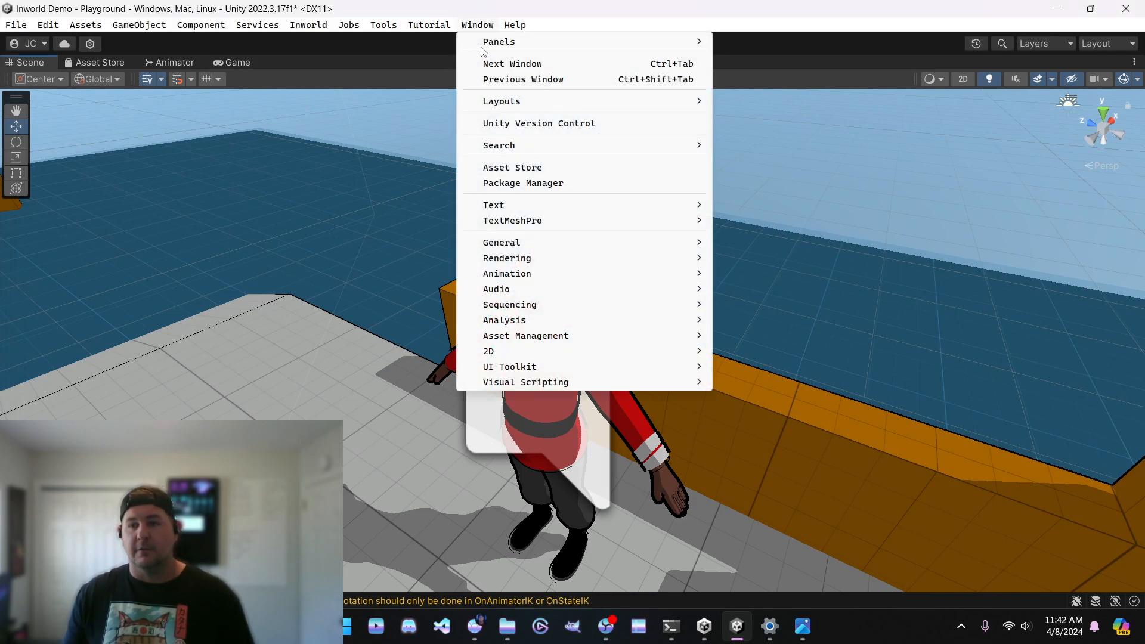
{"action": "mouse_move", "coordinate": [591, 247]}
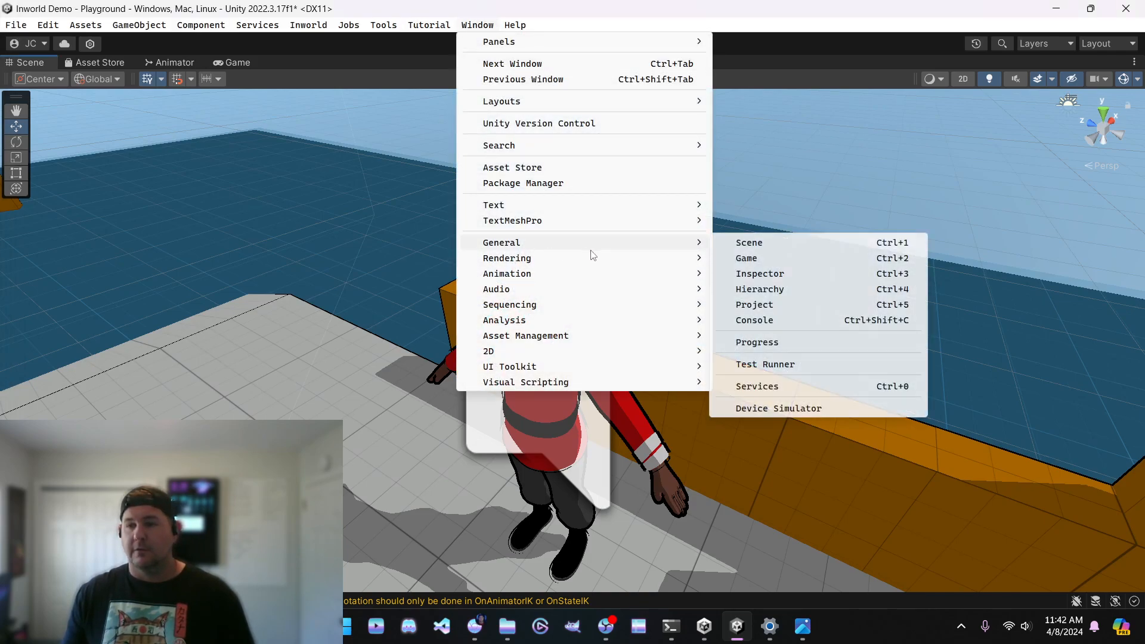
{"action": "left_click", "coordinate": [807, 292]}
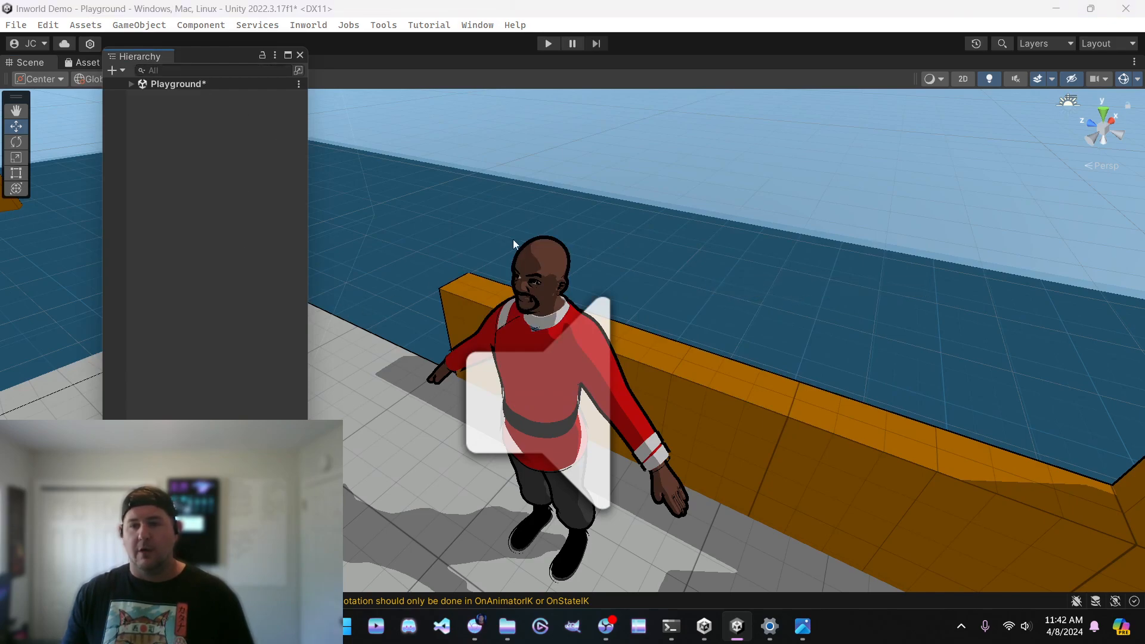
Inspect the separate meshes under the Ben object from kaedim_mesh_0 through kaedim_mesh_4.001, and close the Hierarchy.
{"action": "left_click", "coordinate": [549, 271]}
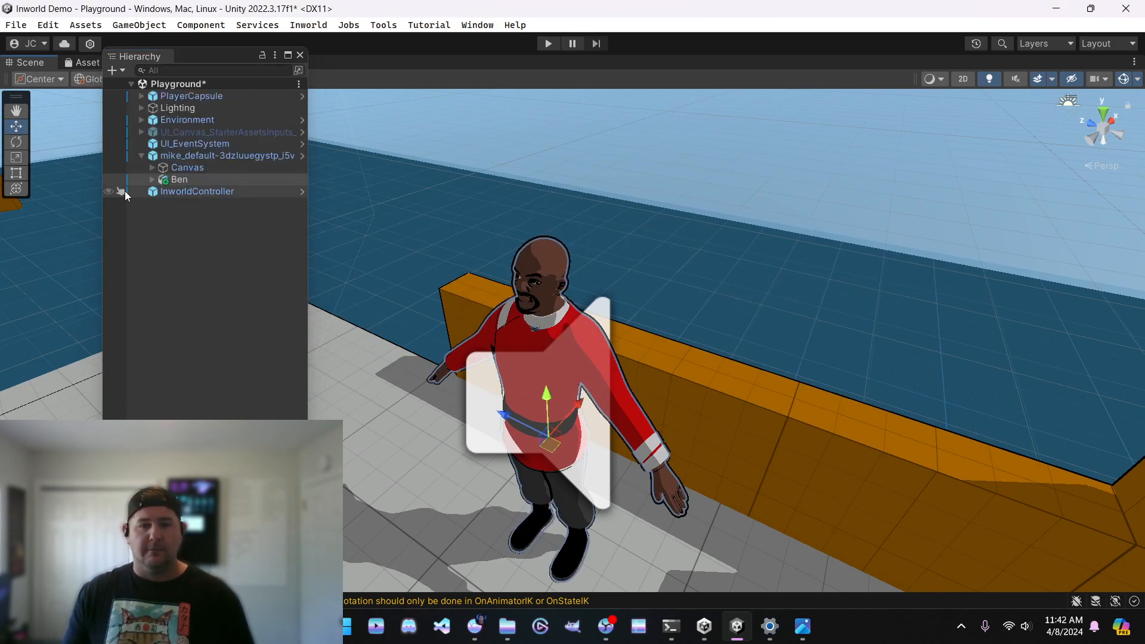
{"action": "left_click", "coordinate": [152, 179]}
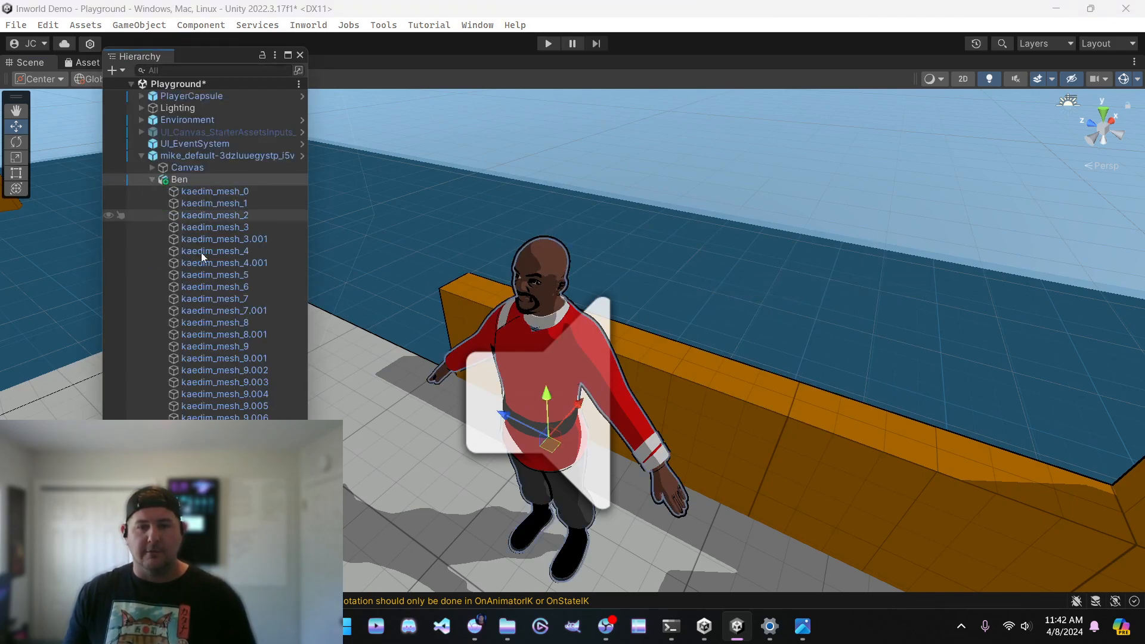
{"action": "left_click", "coordinate": [231, 193]}
{"action": "left_click", "coordinate": [235, 204]}
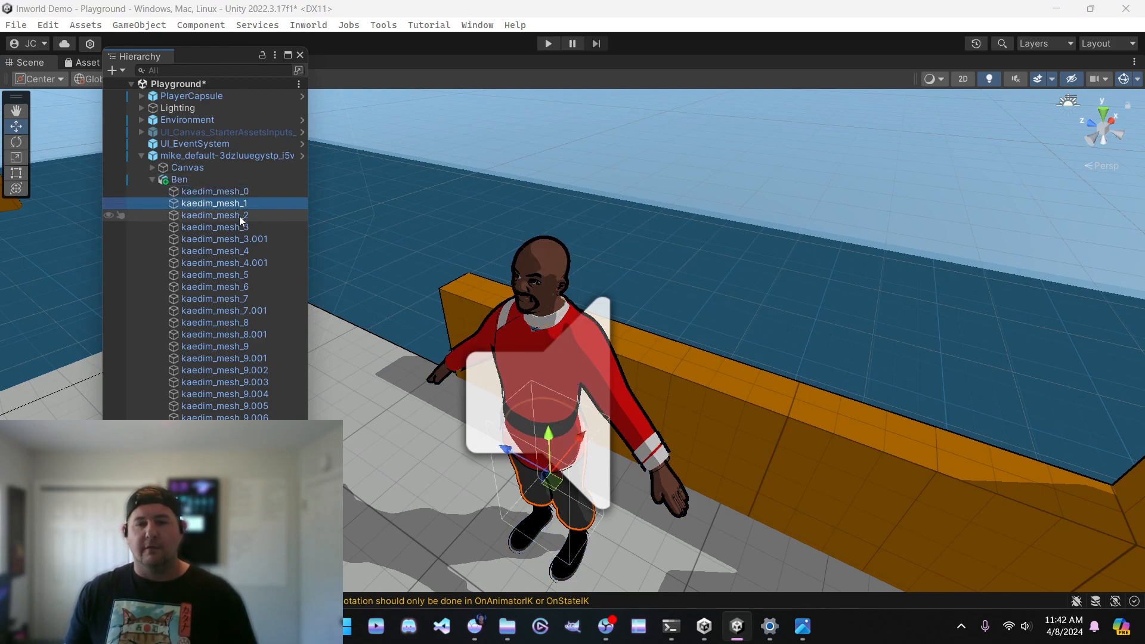
{"action": "left_click", "coordinate": [239, 215]}
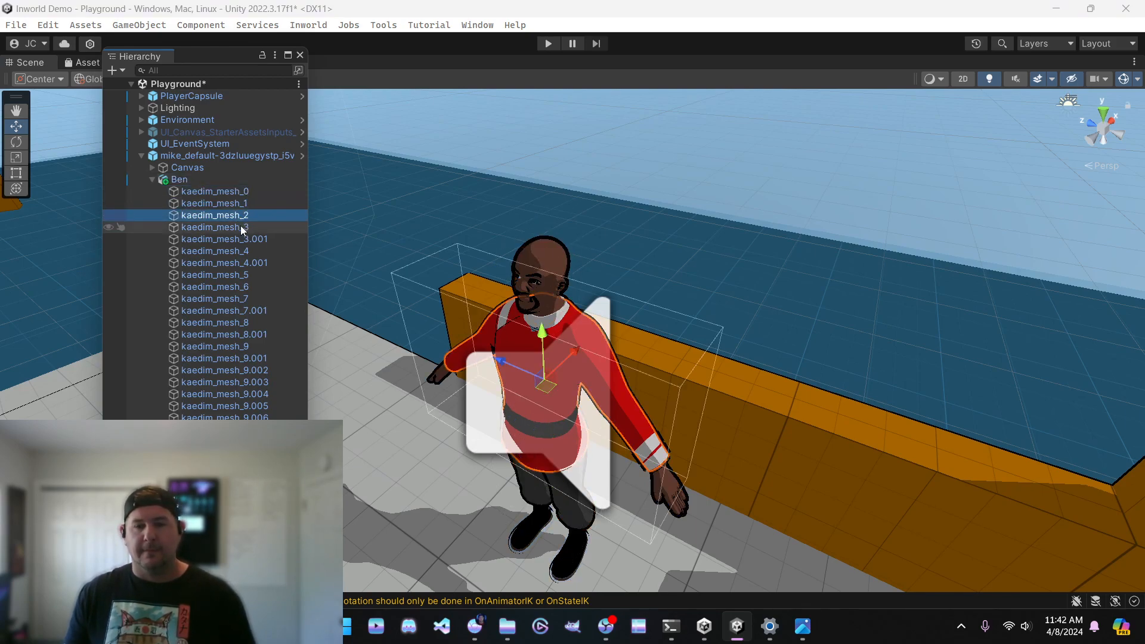
{"action": "left_click", "coordinate": [242, 226]}
{"action": "left_click", "coordinate": [249, 239]}
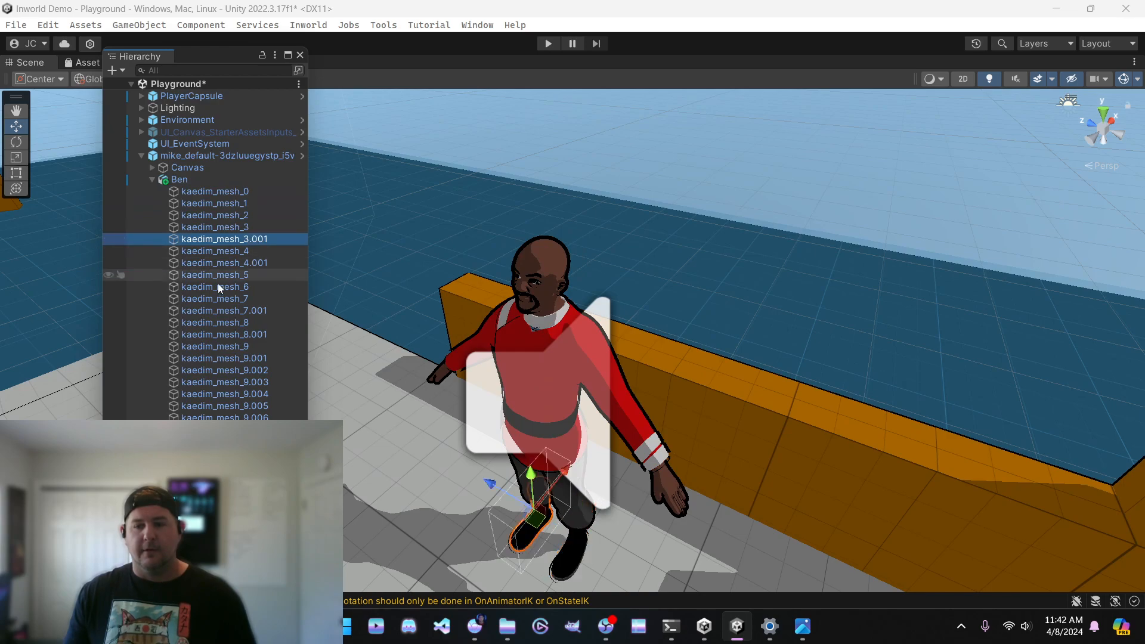
{"action": "left_click", "coordinate": [241, 251]}
{"action": "left_click", "coordinate": [244, 264]}
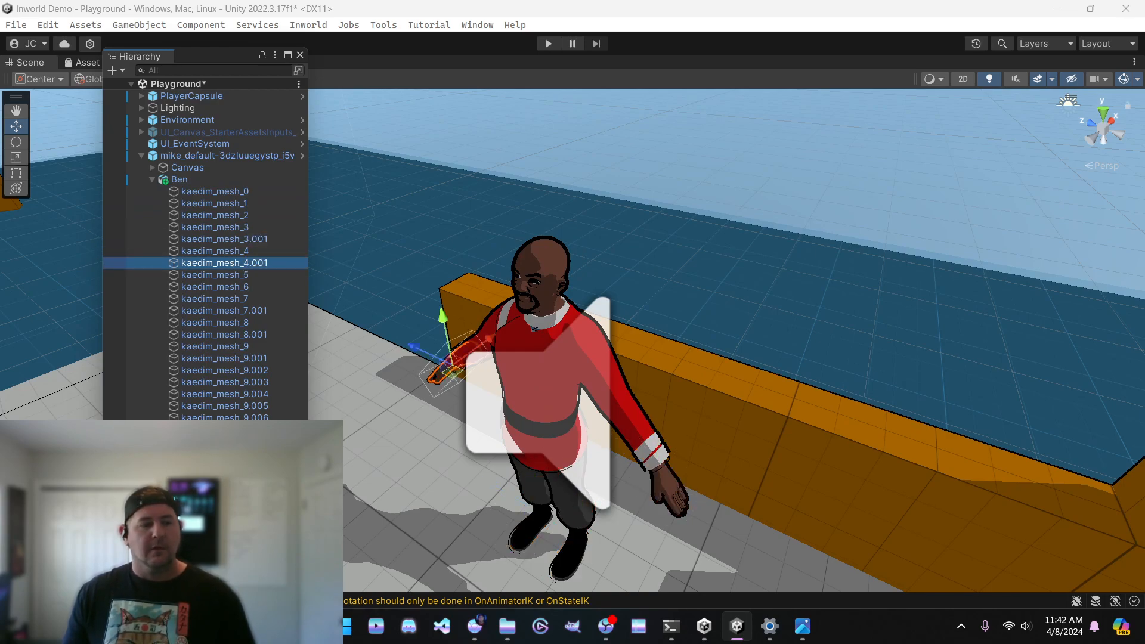
{"action": "left_click", "coordinate": [300, 56]}
Select the character's shirt mesh and change its colour from red to blue.
{"action": "left_click", "coordinate": [623, 396]}
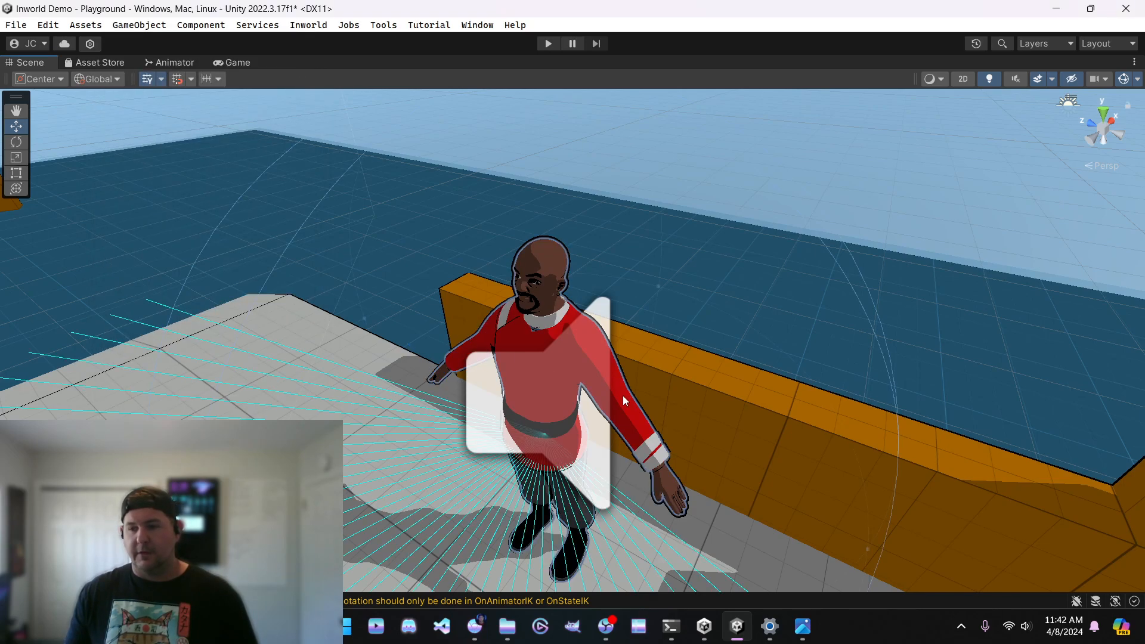
{"action": "left_click", "coordinate": [478, 25]}
{"action": "mouse_move", "coordinate": [573, 243]}
{"action": "left_click", "coordinate": [761, 274]}
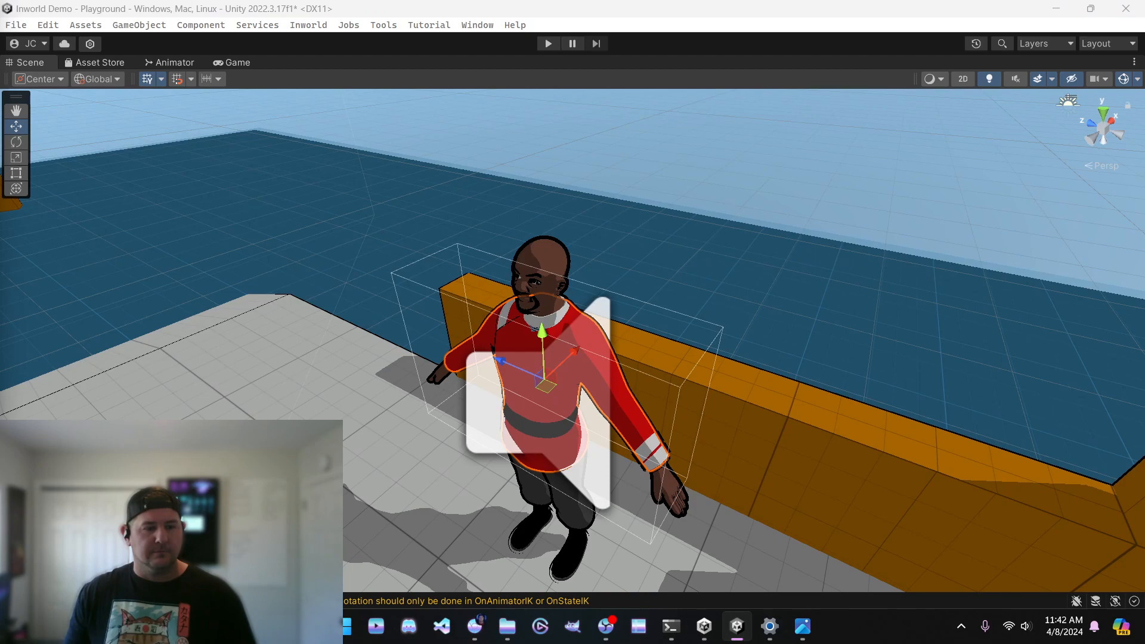
{"action": "left_click", "coordinate": [477, 24]}
{"action": "mouse_move", "coordinate": [677, 243]}
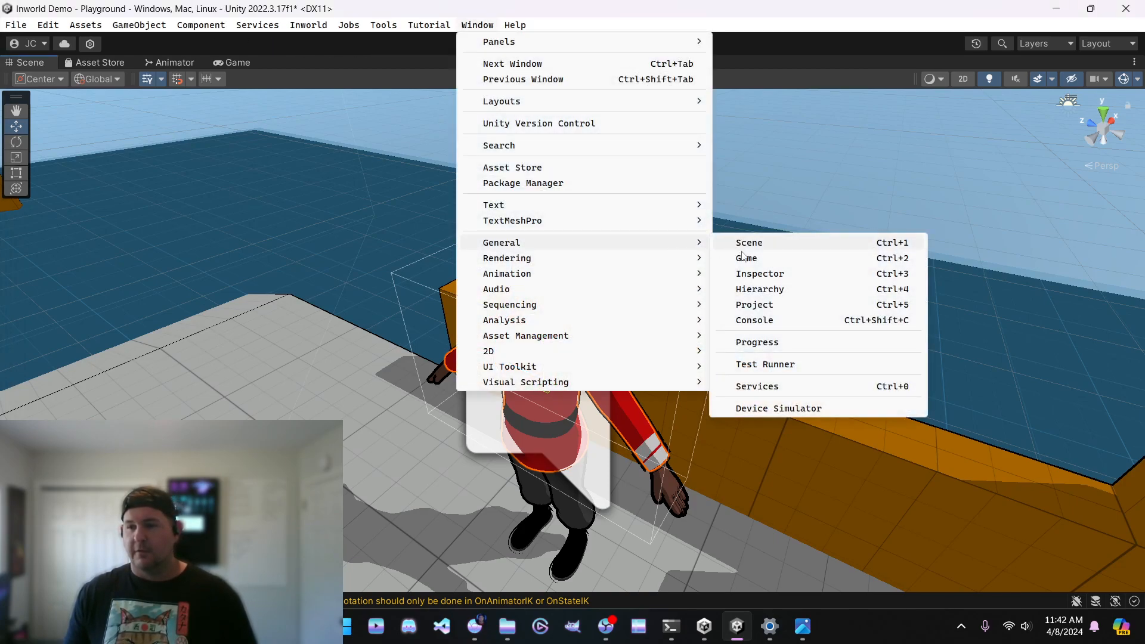
{"action": "left_click", "coordinate": [762, 290]}
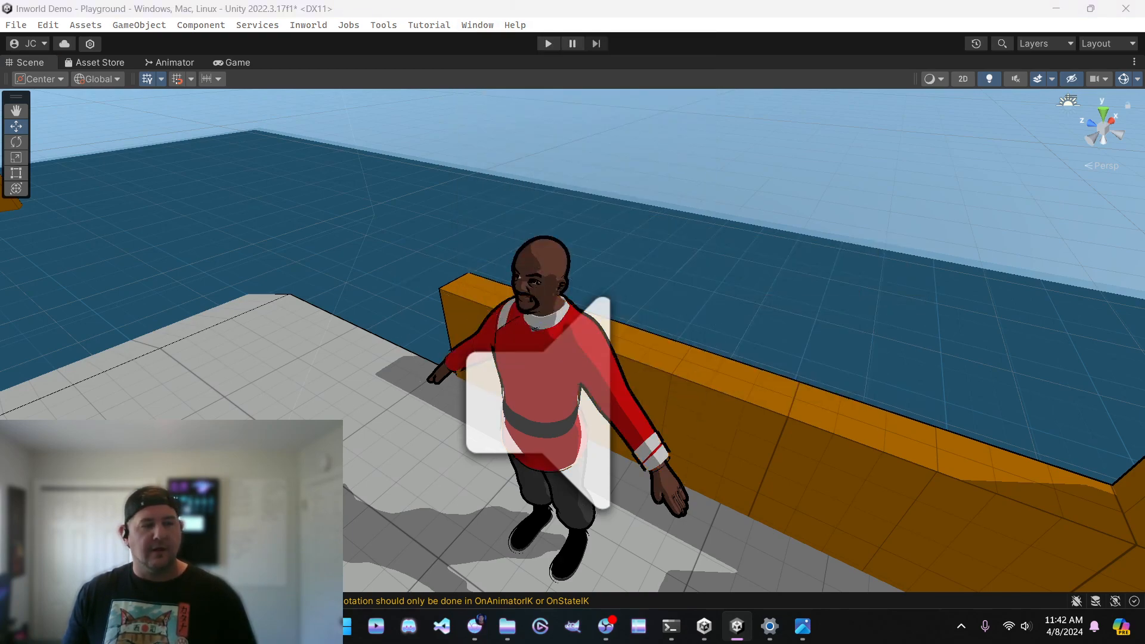
{"action": "left_click_drag", "start_coordinate": [0, 239], "coordinate": [514, 335]}
{"action": "left_click_drag", "start_coordinate": [636, 410], "coordinate": [633, 446]}
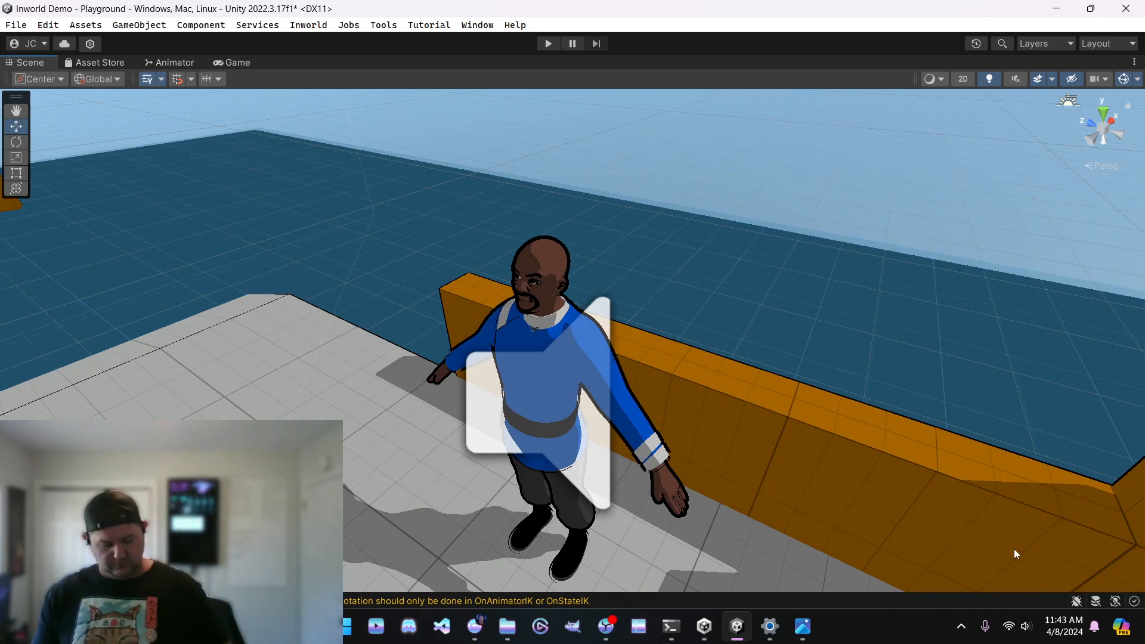
Examine the recoloured blue uniform from the front of the character.
{"action": "right_click_drag", "start_coordinate": [688, 342], "coordinate": [639, 329]}
{"action": "left_click_drag", "start_coordinate": [481, 396], "coordinate": [758, 406], "text": "alt"}
{"action": "right_click_drag", "start_coordinate": [608, 447], "coordinate": [465, 405]}
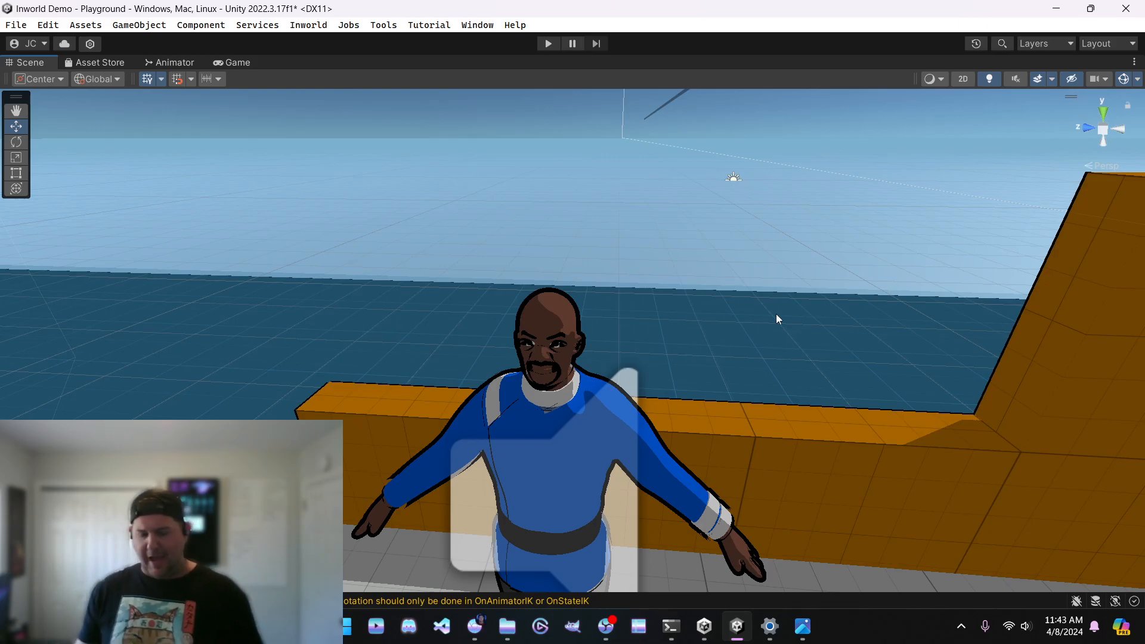
{"action": "right_click_drag", "start_coordinate": [808, 401], "coordinate": [865, 294]}
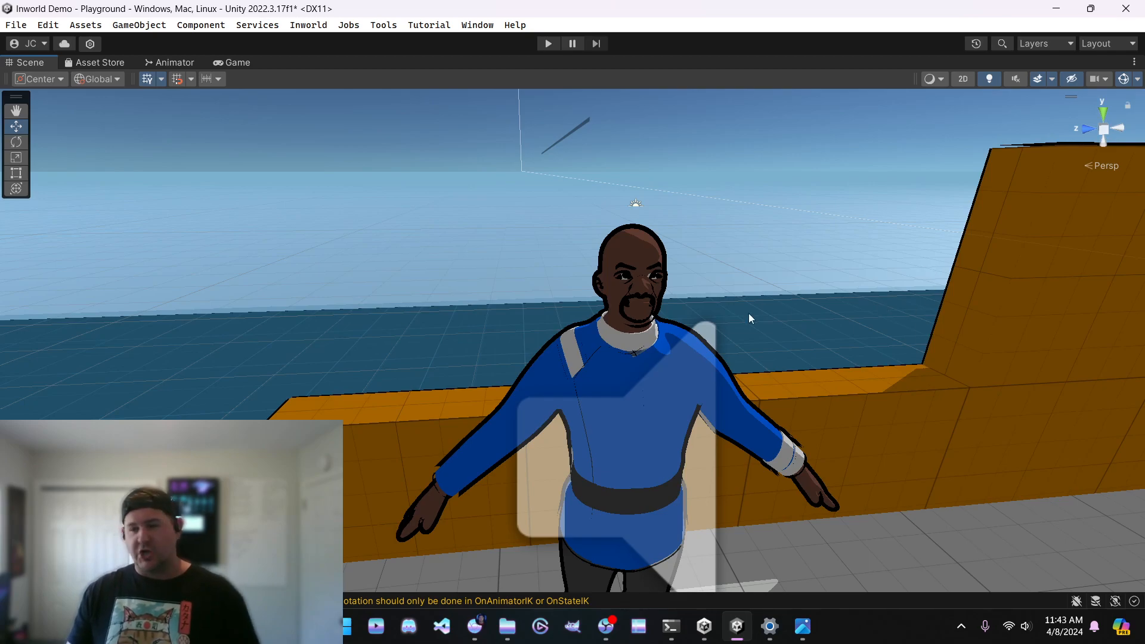
Compare the blue-uniformed character with the image2.png reference in Photos, and view its whole body in the Unity scene.
{"action": "right_click_drag", "start_coordinate": [827, 296], "coordinate": [672, 309]}
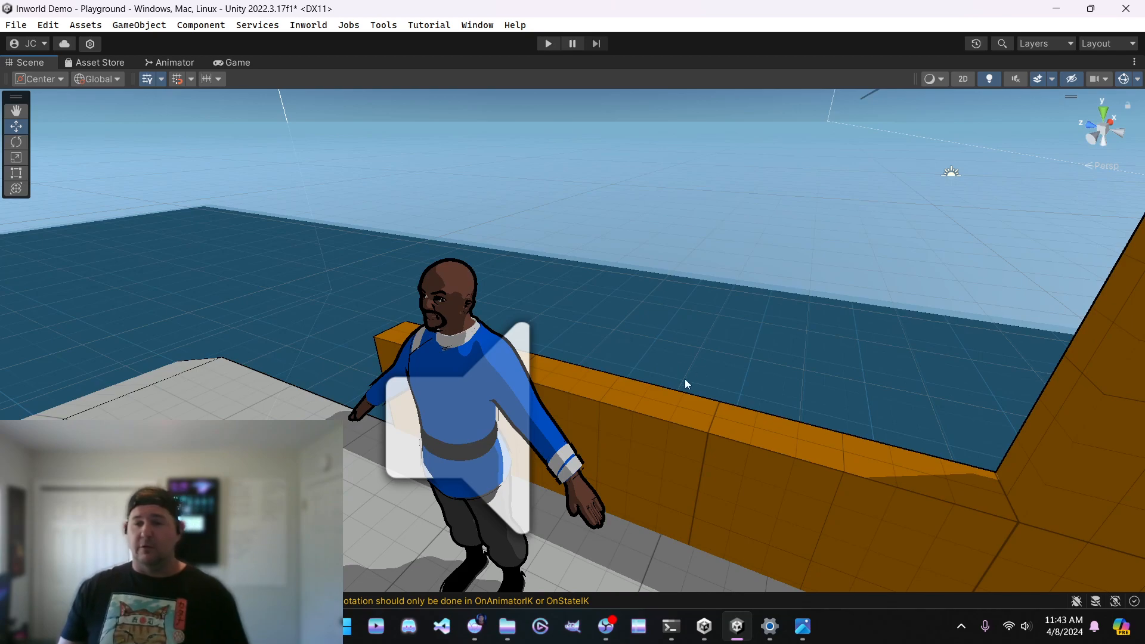
{"action": "left_click", "coordinate": [803, 626]}
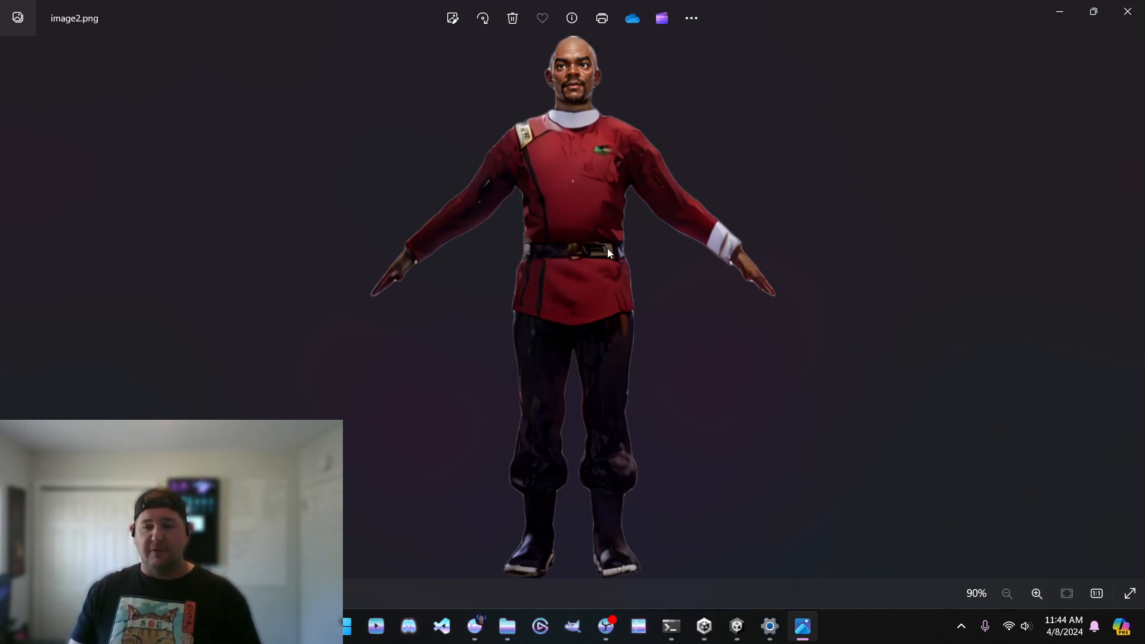
{"action": "left_click", "coordinate": [1059, 13]}
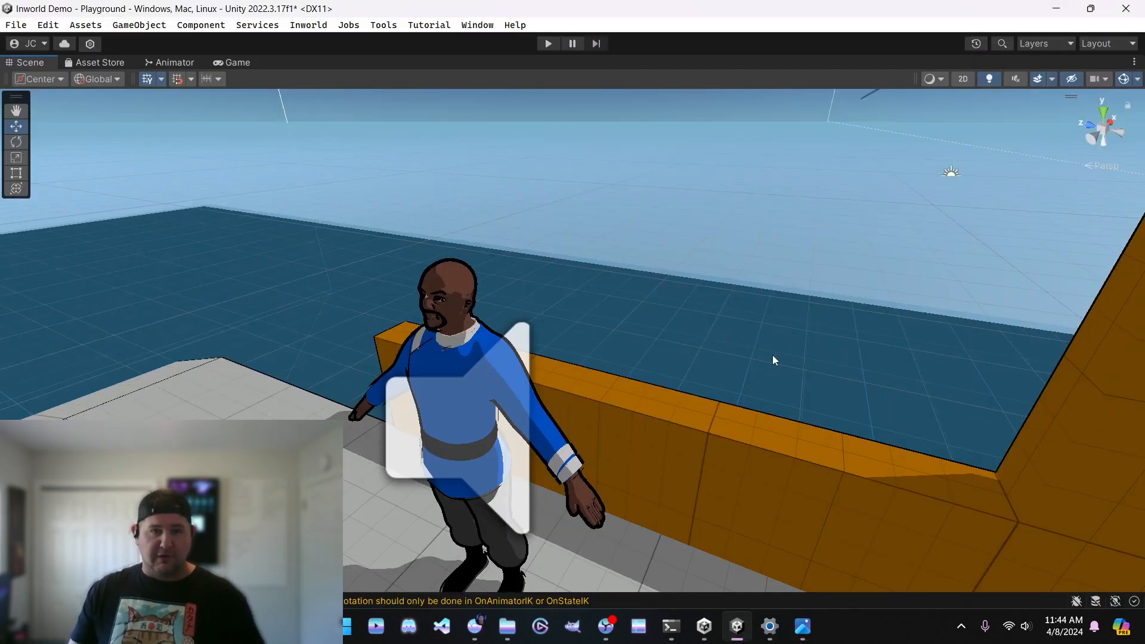
{"action": "key", "text": "s"}
{"action": "right_click_drag", "start_coordinate": [770, 291], "coordinate": [661, 330]}
{"action": "key", "text": "w"}
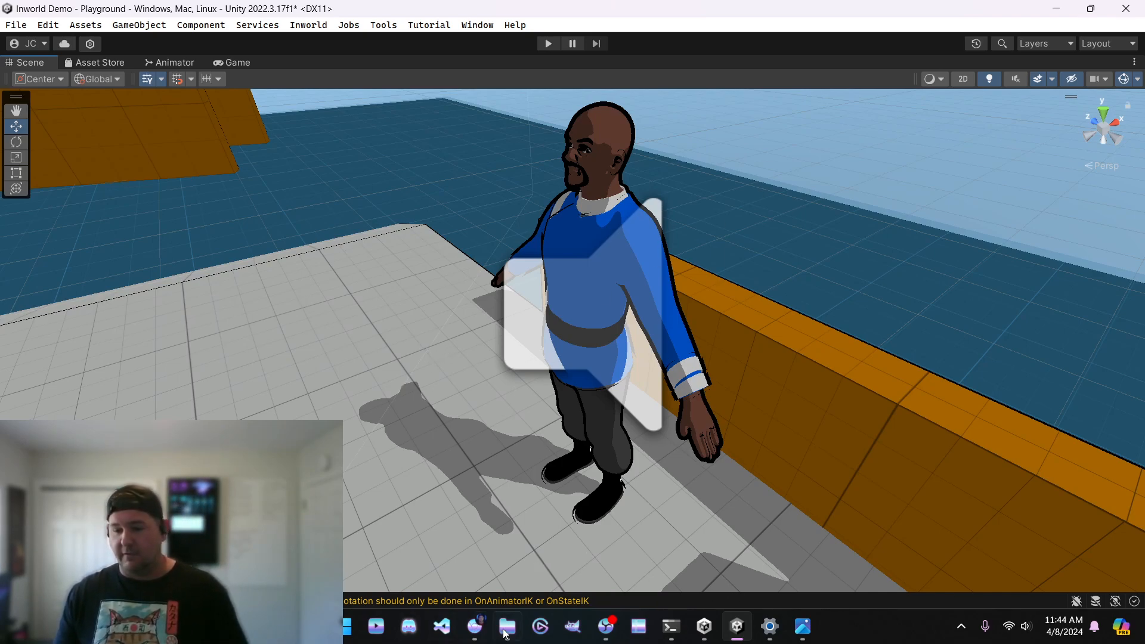
Switch to the Chrome window containing Mixamo and bring up the Mike character page in Inworld Studio.
{"action": "left_click", "coordinate": [475, 626]}
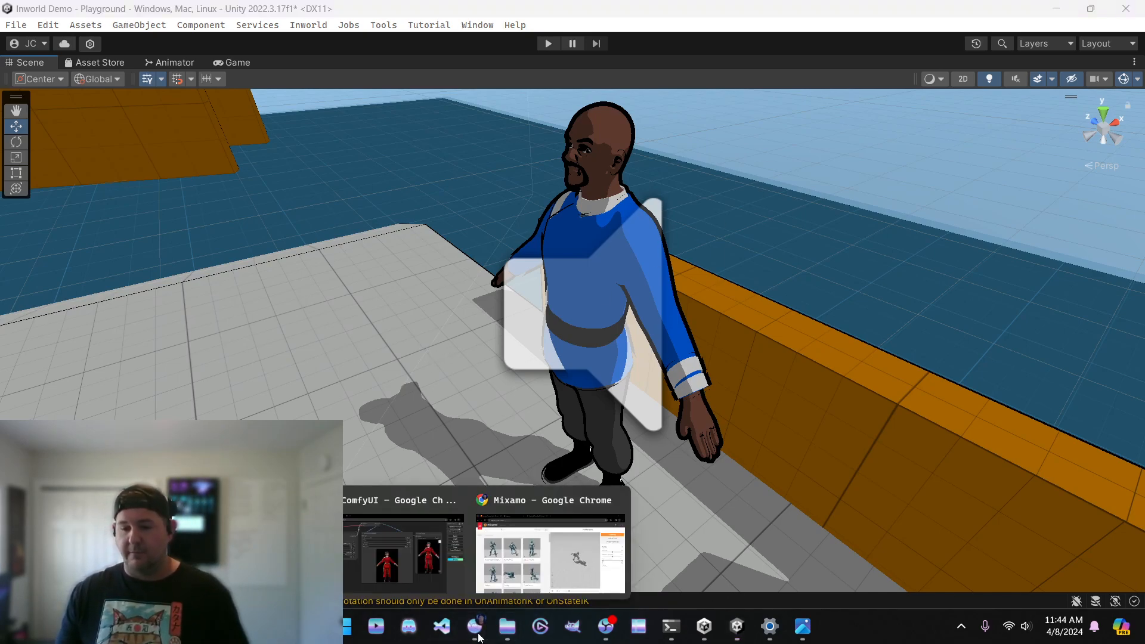
{"action": "left_click", "coordinate": [533, 522]}
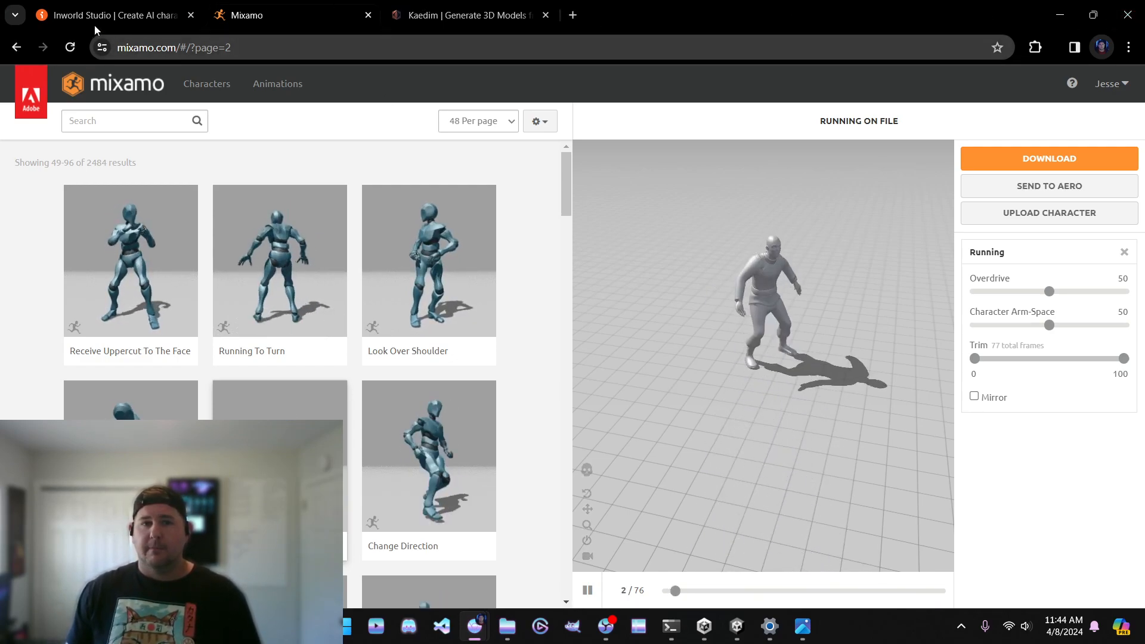
{"action": "left_click", "coordinate": [136, 20]}
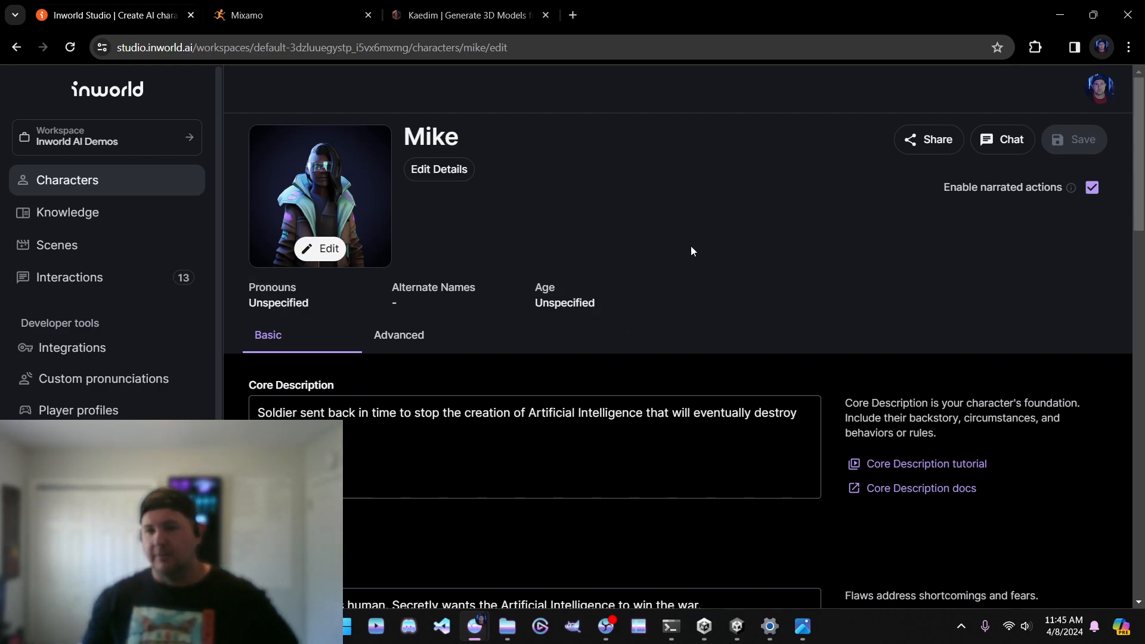
Review Mike's core description, flaws, motivations, dialogue style and voice settings, ending back at the top of the page.
{"action": "scroll", "coordinate": [835, 203], "scroll_direction": "down", "scroll_amount": 1}
{"action": "scroll", "coordinate": [842, 221], "scroll_direction": "up", "scroll_amount": 1}
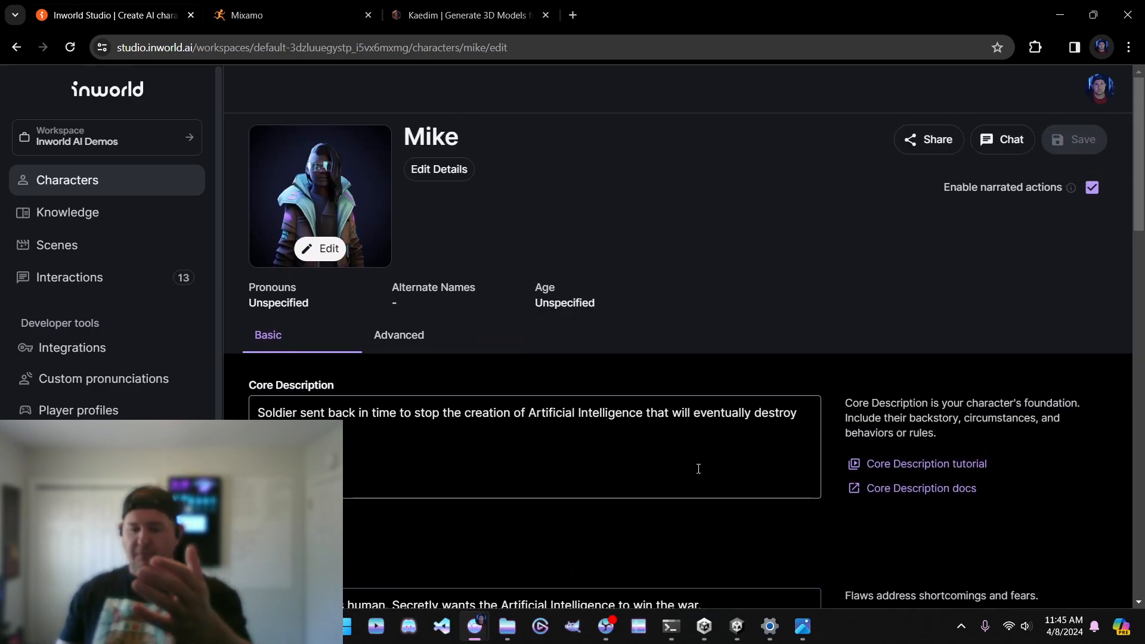
{"action": "scroll", "coordinate": [699, 469], "scroll_direction": "down", "scroll_amount": 5}
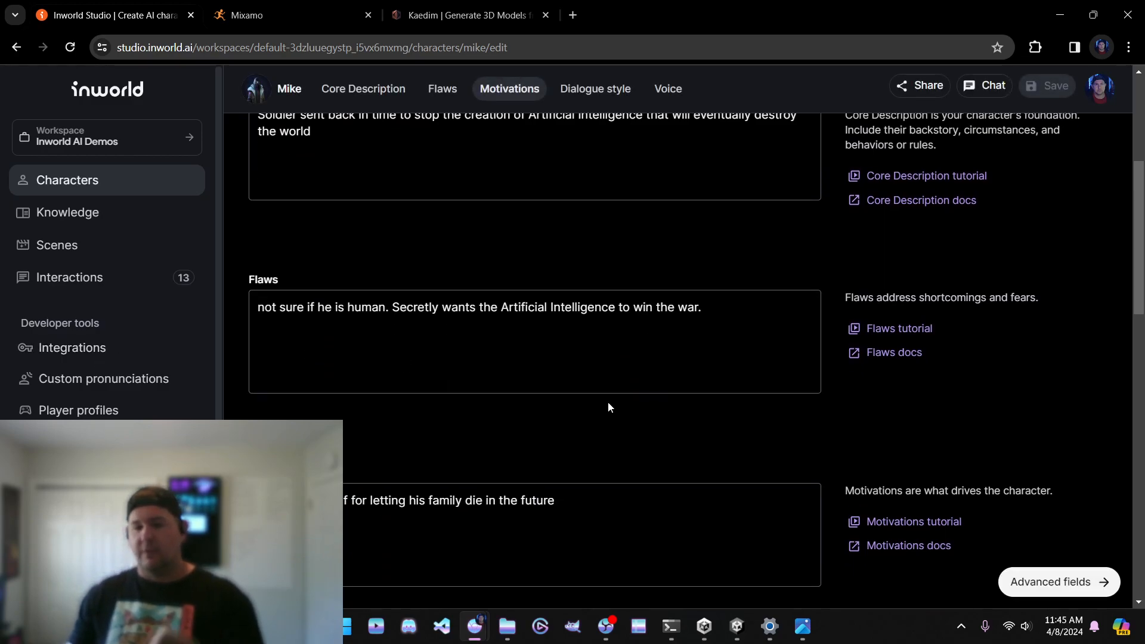
{"action": "scroll", "coordinate": [629, 470], "scroll_direction": "down", "scroll_amount": 1}
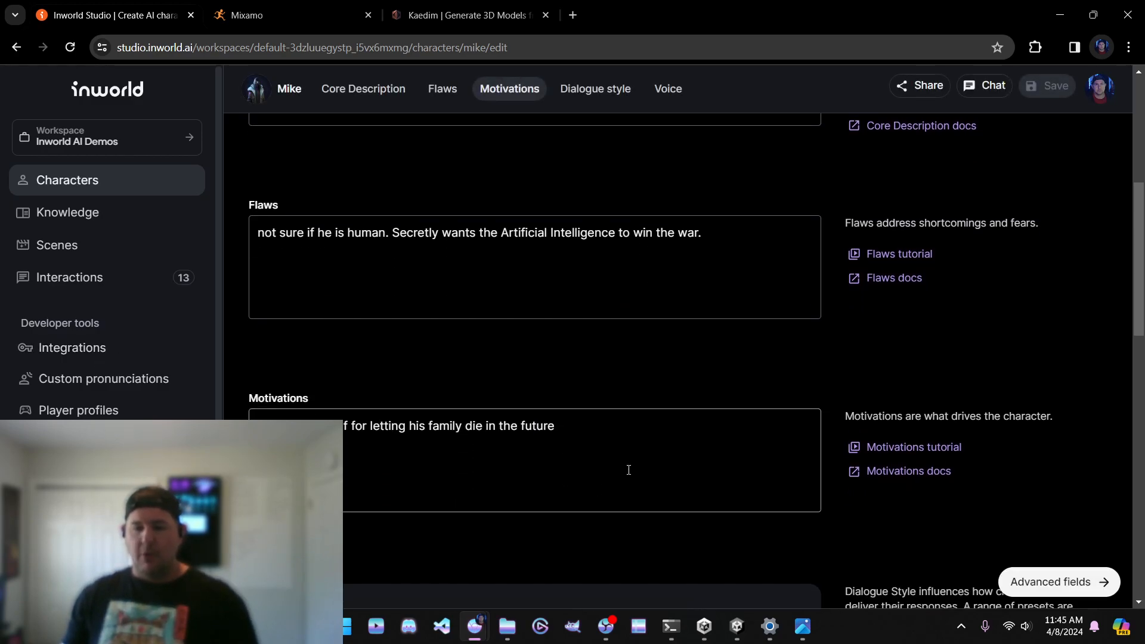
{"action": "scroll", "coordinate": [639, 328], "scroll_direction": "down", "scroll_amount": 6}
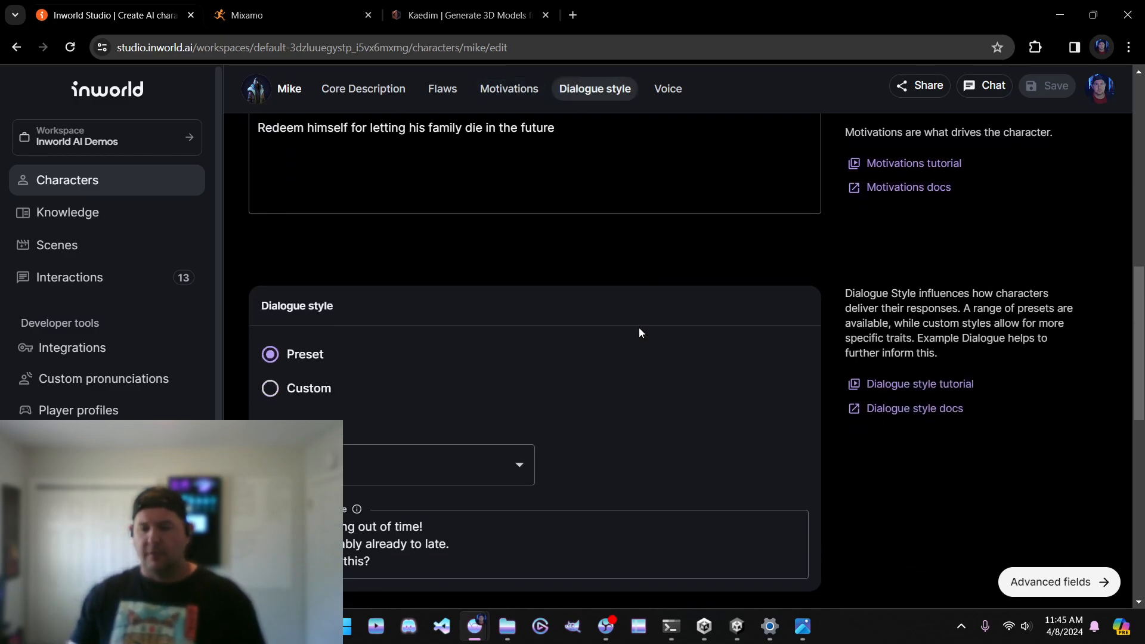
{"action": "scroll", "coordinate": [496, 399], "scroll_direction": "down", "scroll_amount": 1}
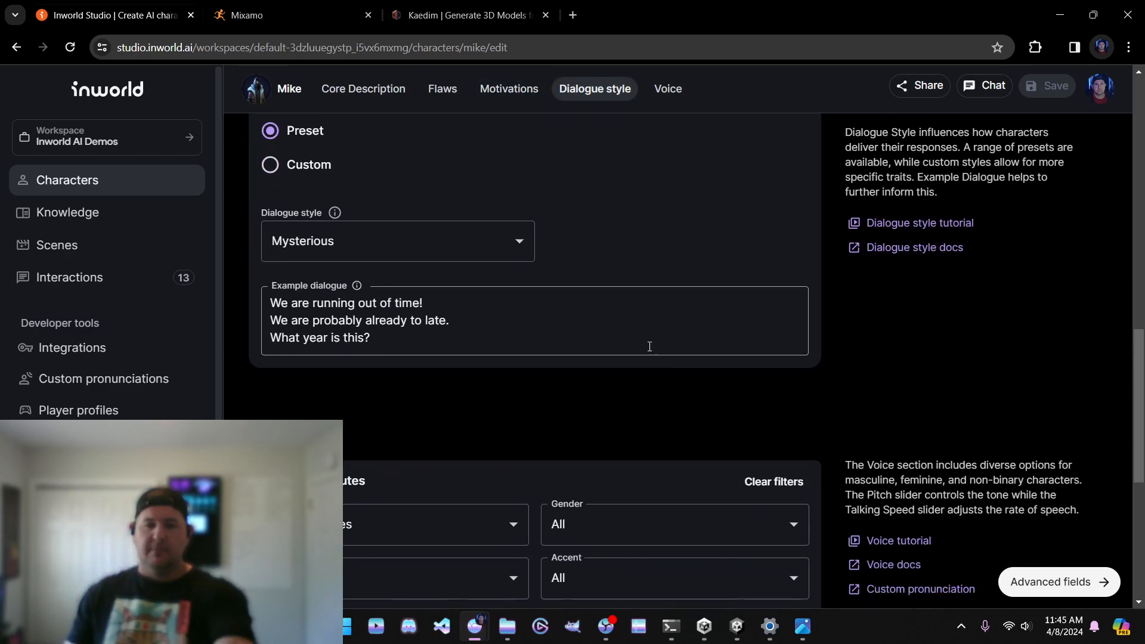
{"action": "scroll", "coordinate": [650, 307], "scroll_direction": "down", "scroll_amount": 5}
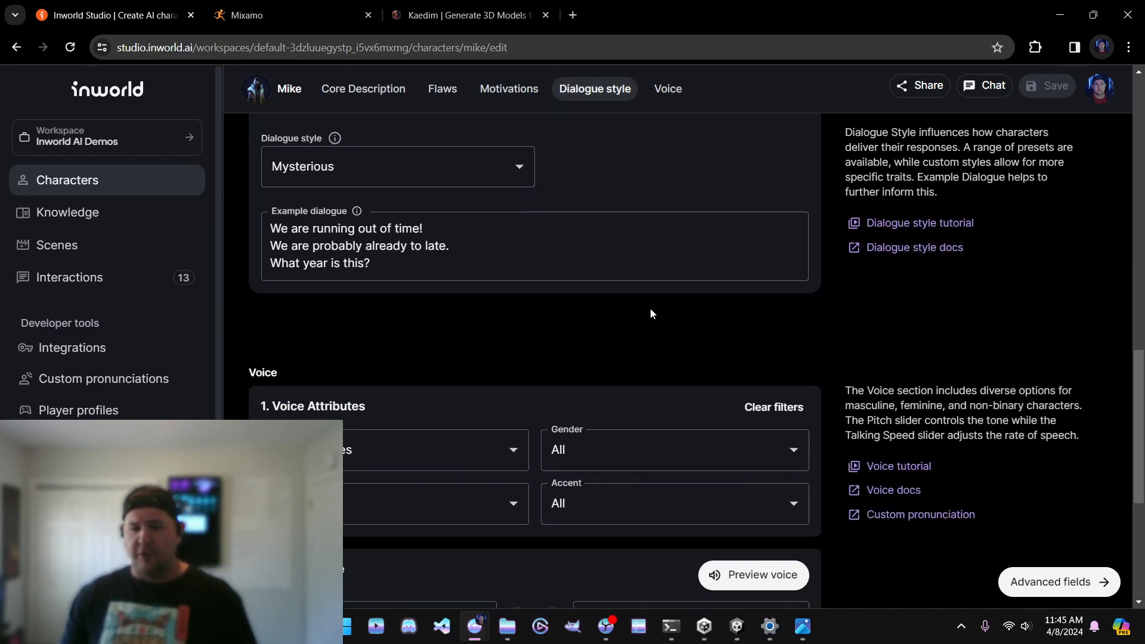
{"action": "scroll", "coordinate": [530, 433], "scroll_direction": "down", "scroll_amount": 1}
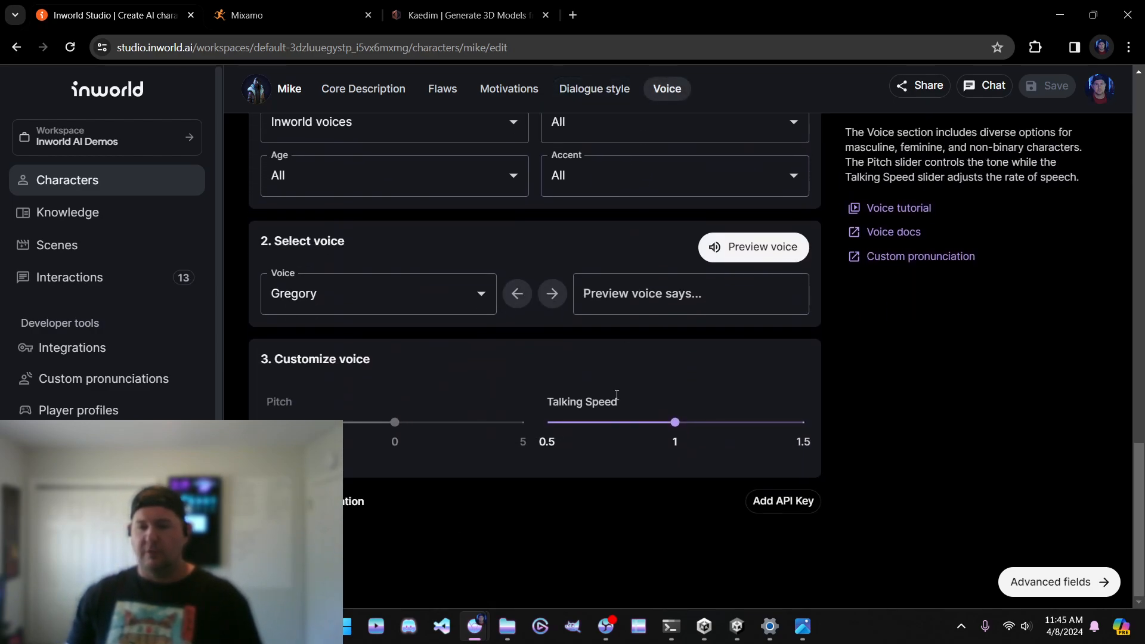
{"action": "scroll", "coordinate": [490, 426], "scroll_direction": "up", "scroll_amount": 8}
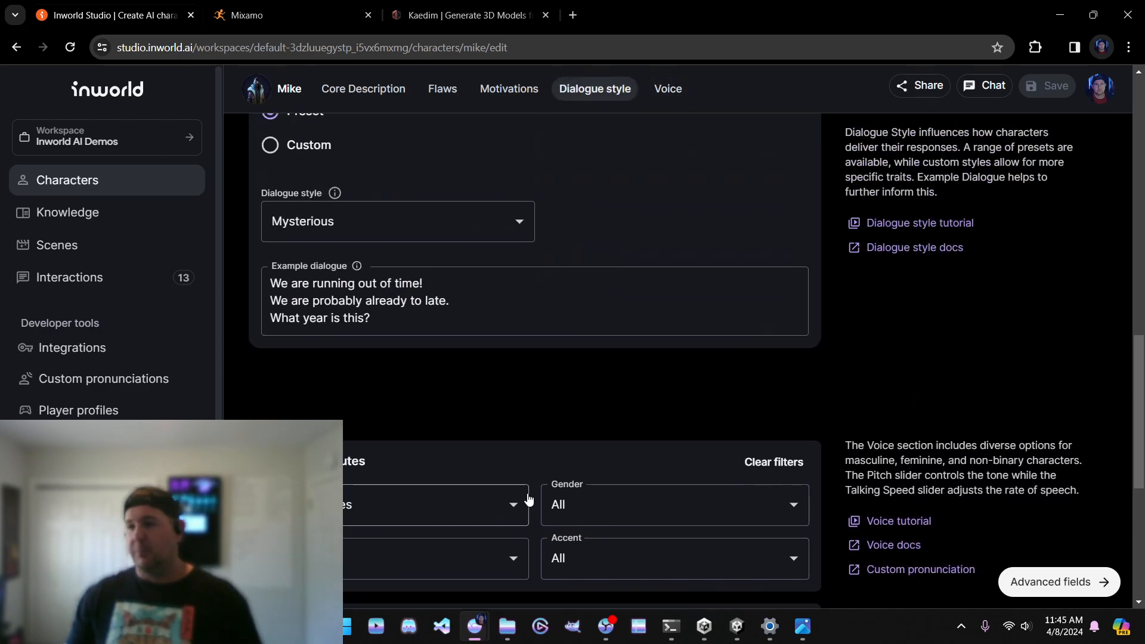
{"action": "scroll", "coordinate": [548, 485], "scroll_direction": "up", "scroll_amount": 8}
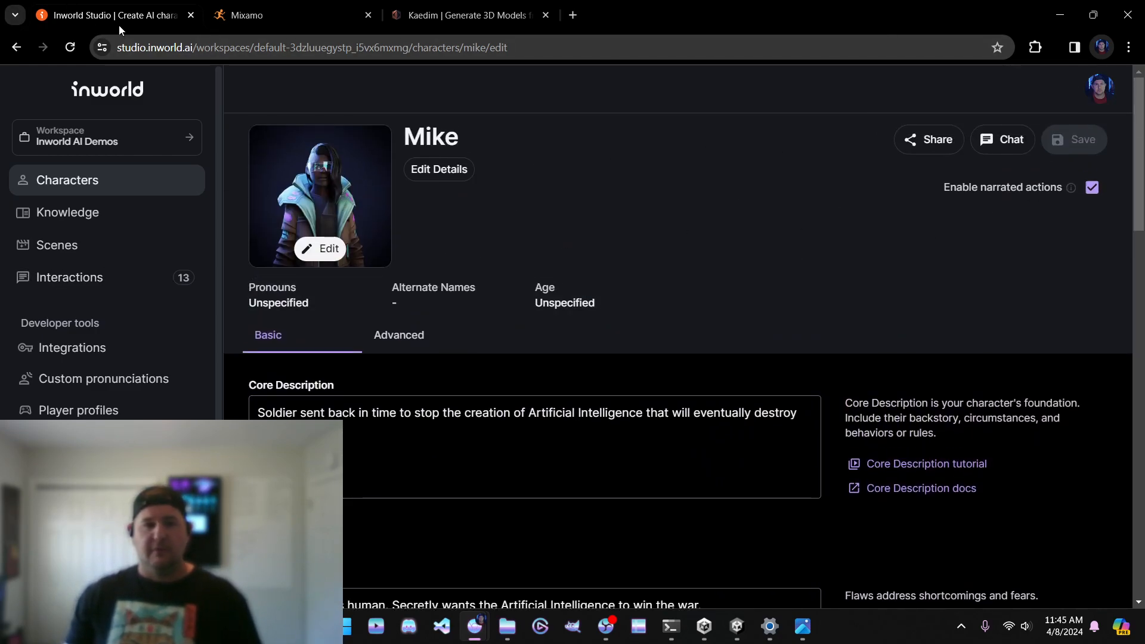
Switch back to Unity and examine the character up close and from a distance, selecting its parent object.
{"action": "left_click", "coordinate": [743, 635]}
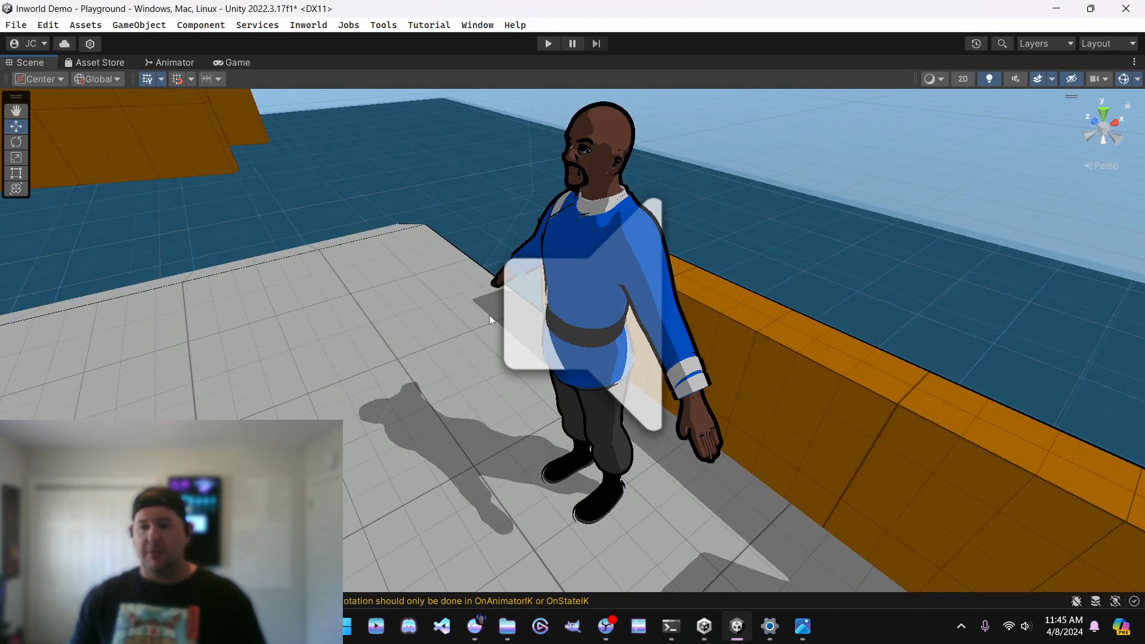
{"action": "scroll", "coordinate": [510, 338], "scroll_direction": "down", "scroll_amount": 10}
{"action": "scroll", "coordinate": [510, 339], "scroll_direction": "up", "scroll_amount": 12}
{"action": "scroll", "coordinate": [579, 341], "scroll_direction": "up", "scroll_amount": 3}
{"action": "scroll", "coordinate": [580, 342], "scroll_direction": "down", "scroll_amount": 3}
{"action": "scroll", "coordinate": [580, 346], "scroll_direction": "down", "scroll_amount": 5}
{"action": "right_click_drag", "start_coordinate": [613, 353], "coordinate": [632, 382]}
{"action": "key", "text": "d"}
{"action": "key", "text": "w"}
{"action": "key", "text": "w"}
{"action": "left_click", "coordinate": [550, 285]}
{"action": "right_click_drag", "start_coordinate": [704, 346], "coordinate": [657, 385]}
{"action": "key", "text": "s"}
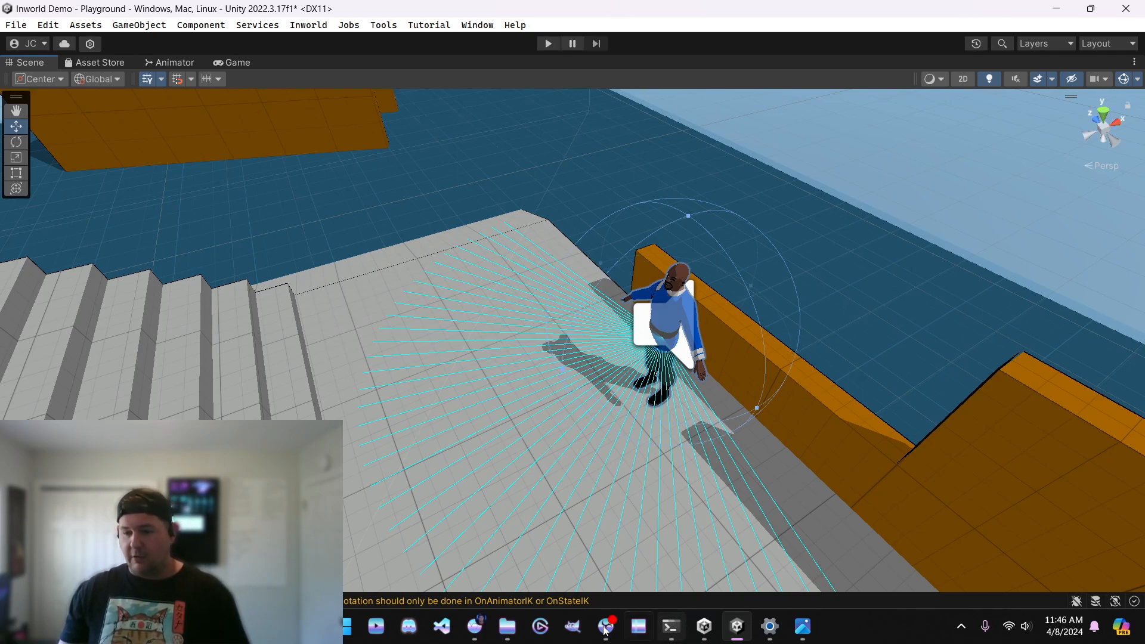
Check Mike's character page in Inworld Studio in Chrome once more and return to the Unity scene.
{"action": "mouse_move", "coordinate": [475, 626]}
{"action": "left_click", "coordinate": [484, 542]}
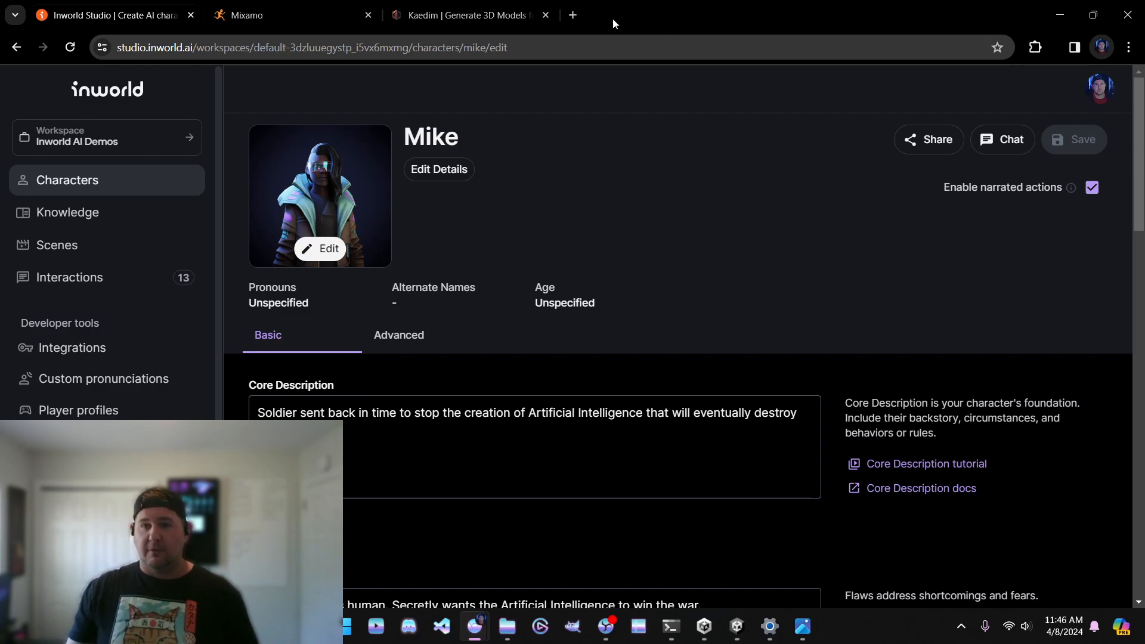
{"action": "left_click", "coordinate": [1060, 15]}
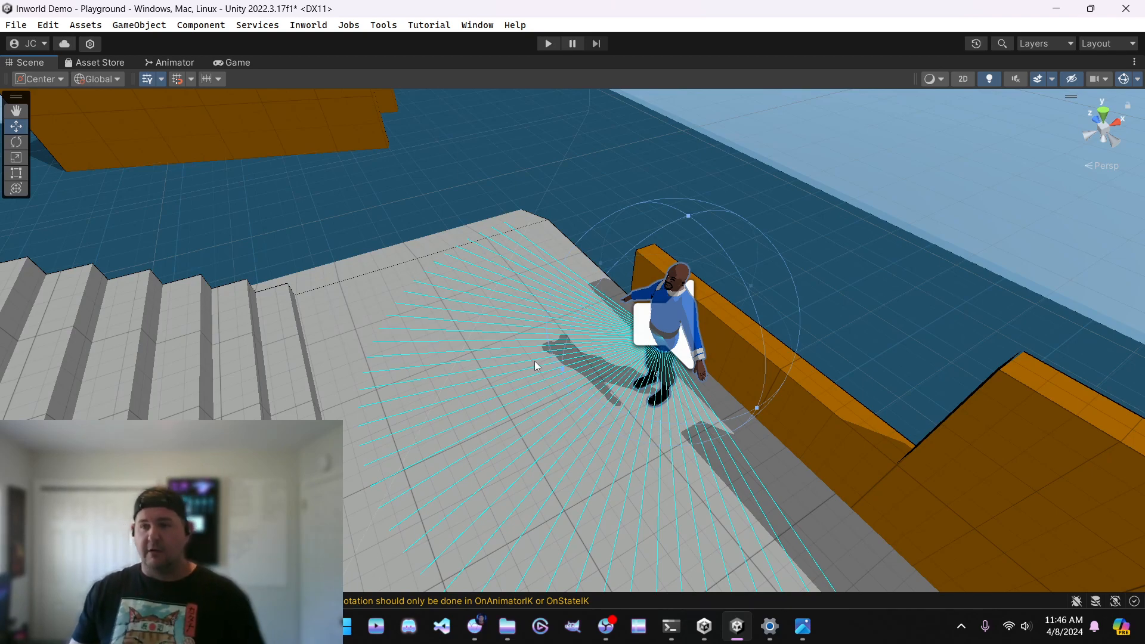
Select the character model and lower it along the vertical axis until its legs are beneath the platform floor.
{"action": "left_click", "coordinate": [674, 288]}
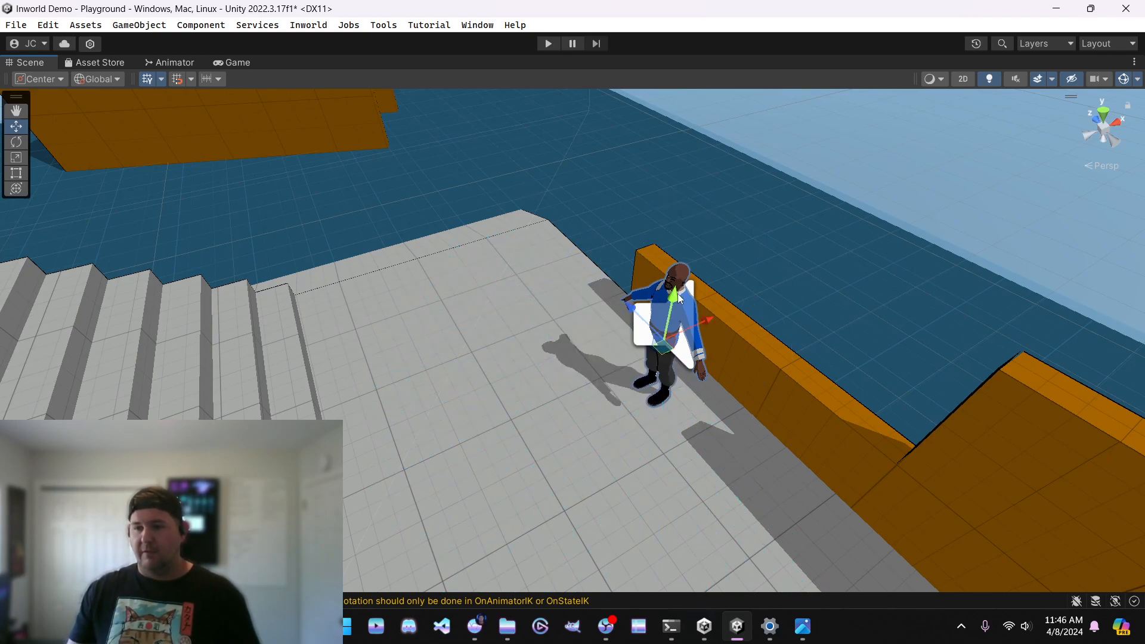
{"action": "left_click_drag", "start_coordinate": [672, 297], "coordinate": [650, 349]}
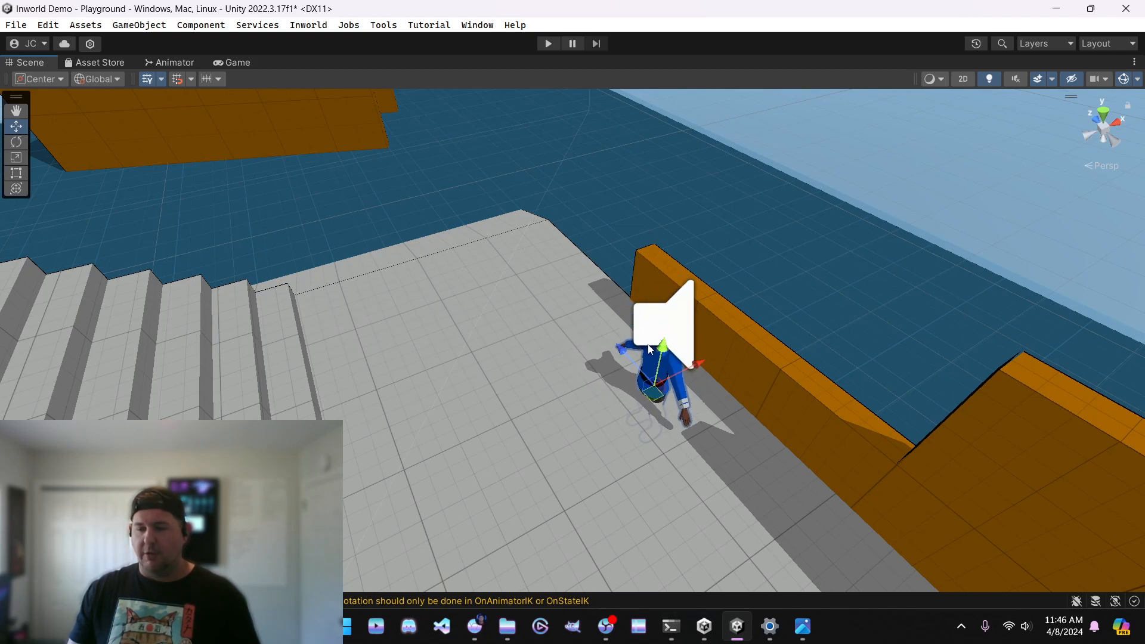
{"action": "right_click_drag", "start_coordinate": [711, 452], "coordinate": [675, 322]}
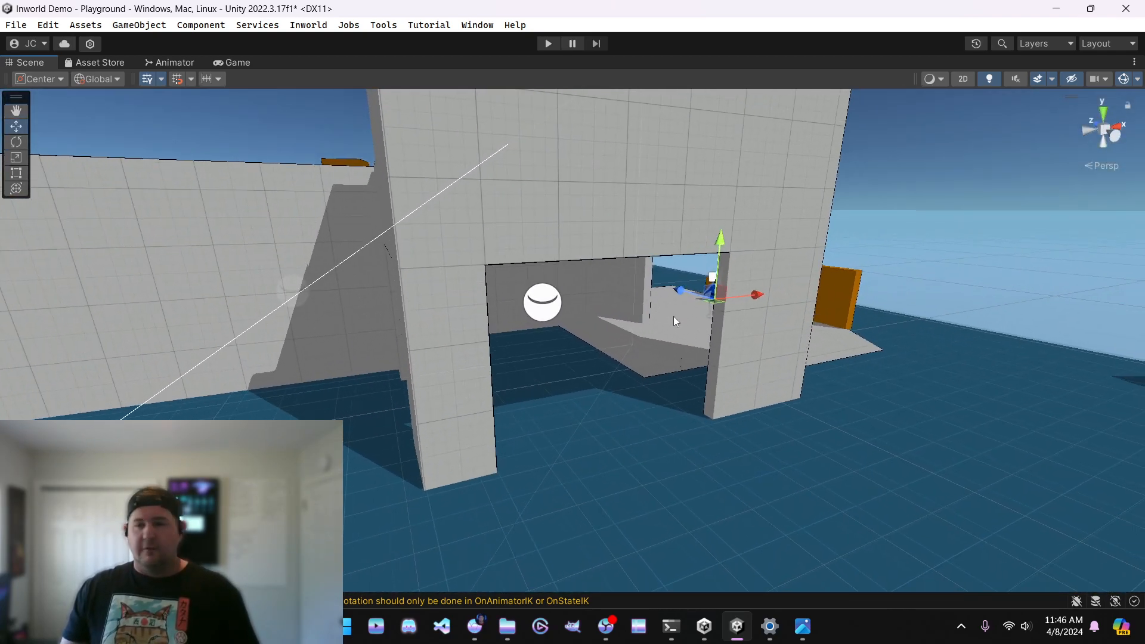
Run the scene, walk through the building to the character to test its spoken dialogue, and stop the game.
{"action": "left_click", "coordinate": [549, 45]}
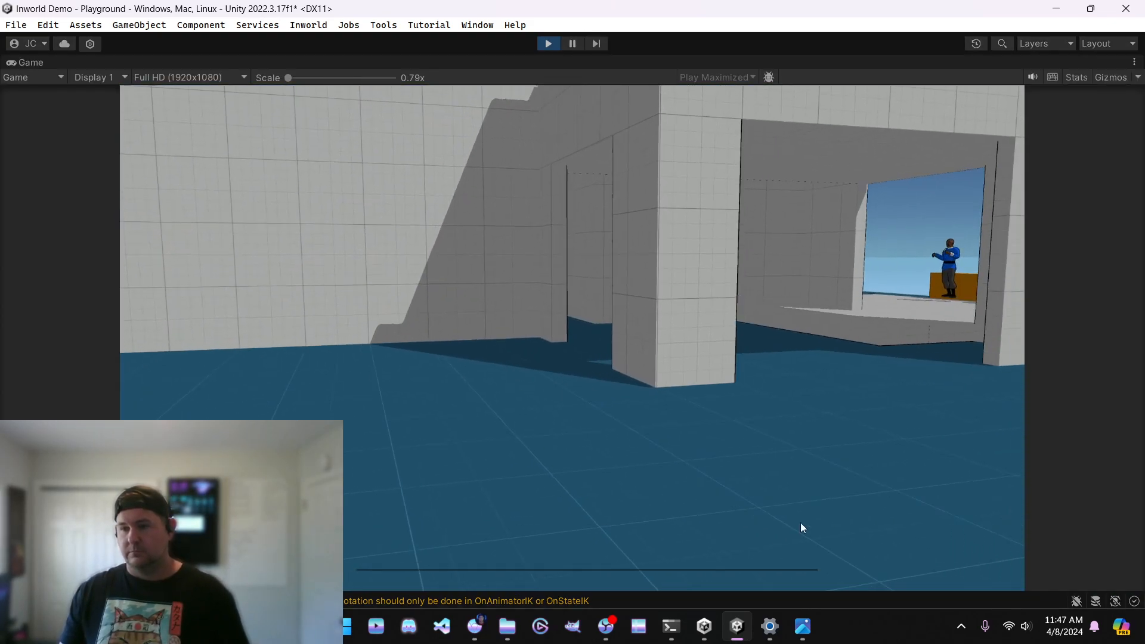
{"action": "key", "text": "w"}
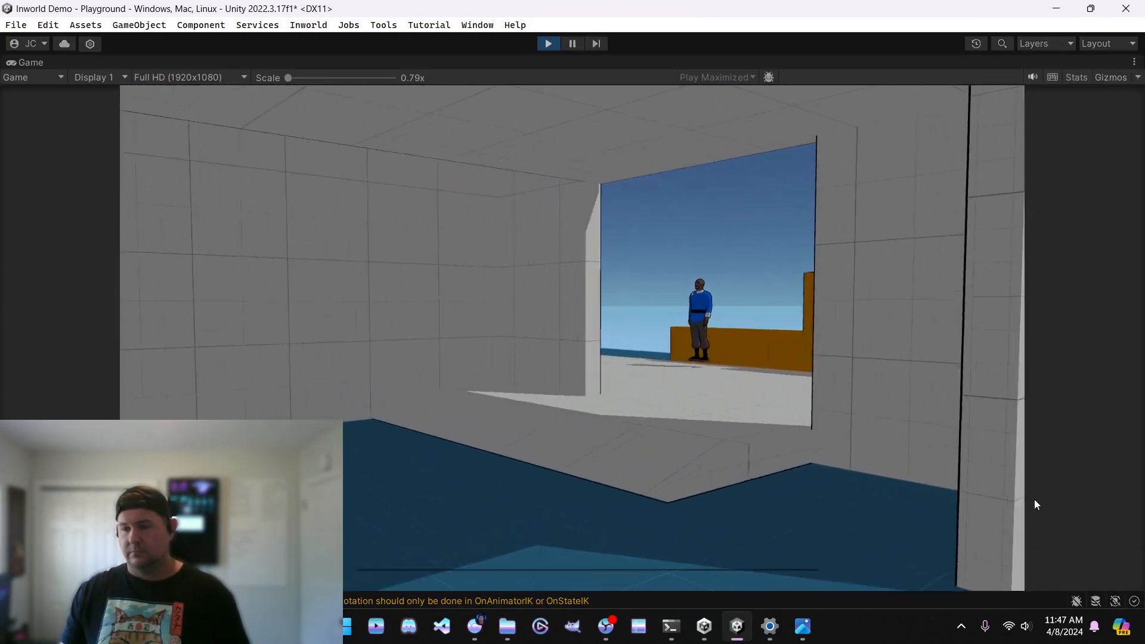
{"action": "key", "text": "w"}
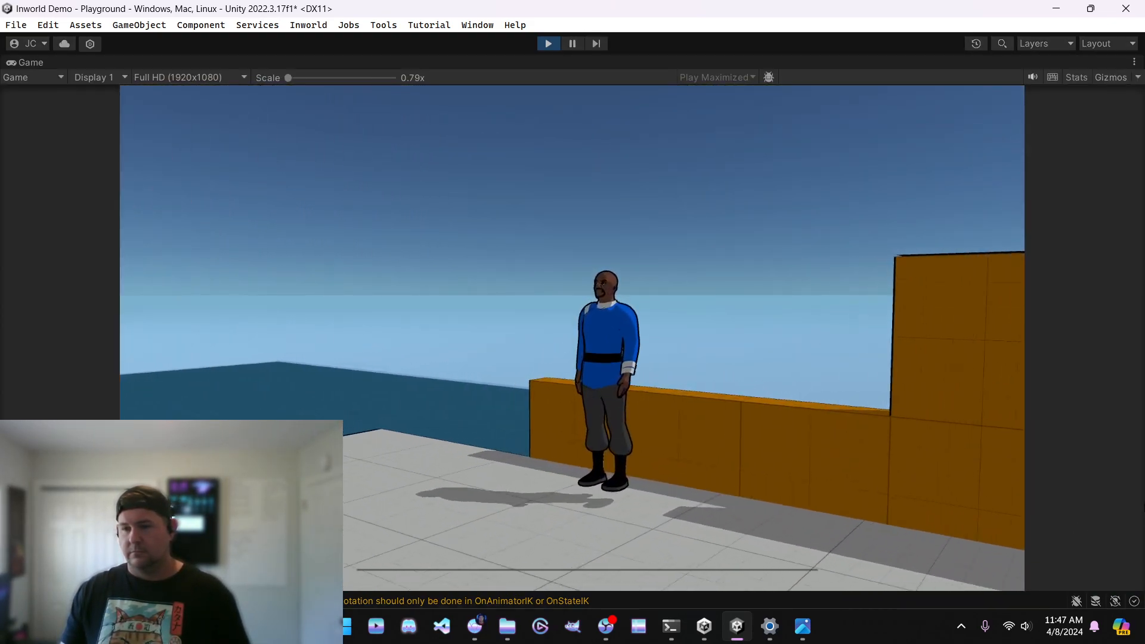
{"action": "key", "text": "w"}
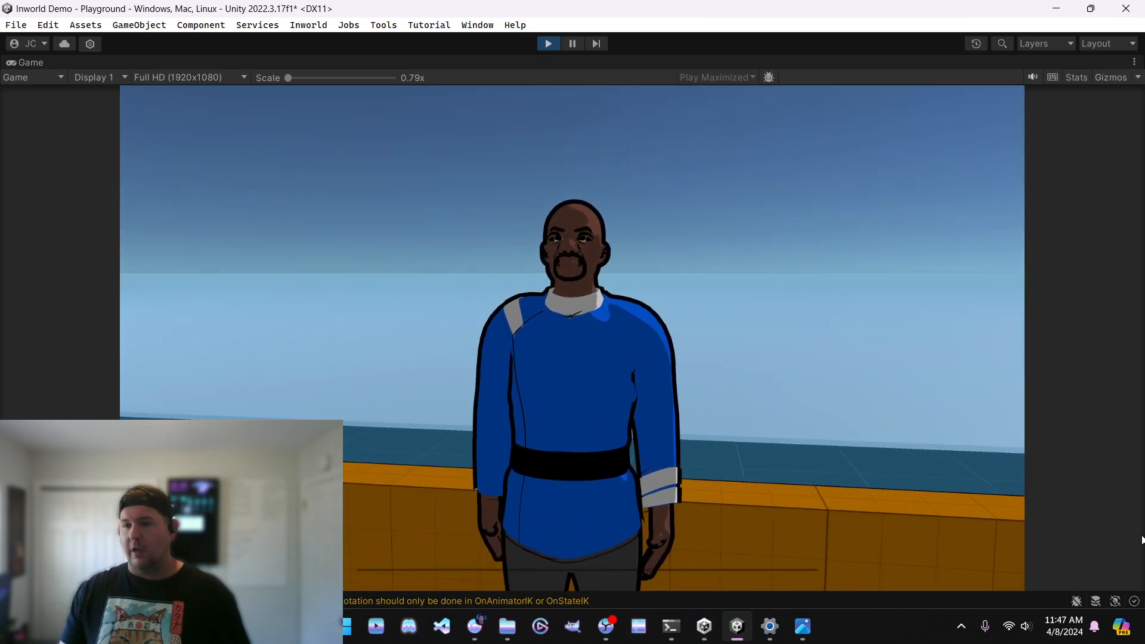
{"action": "key", "text": "s"}
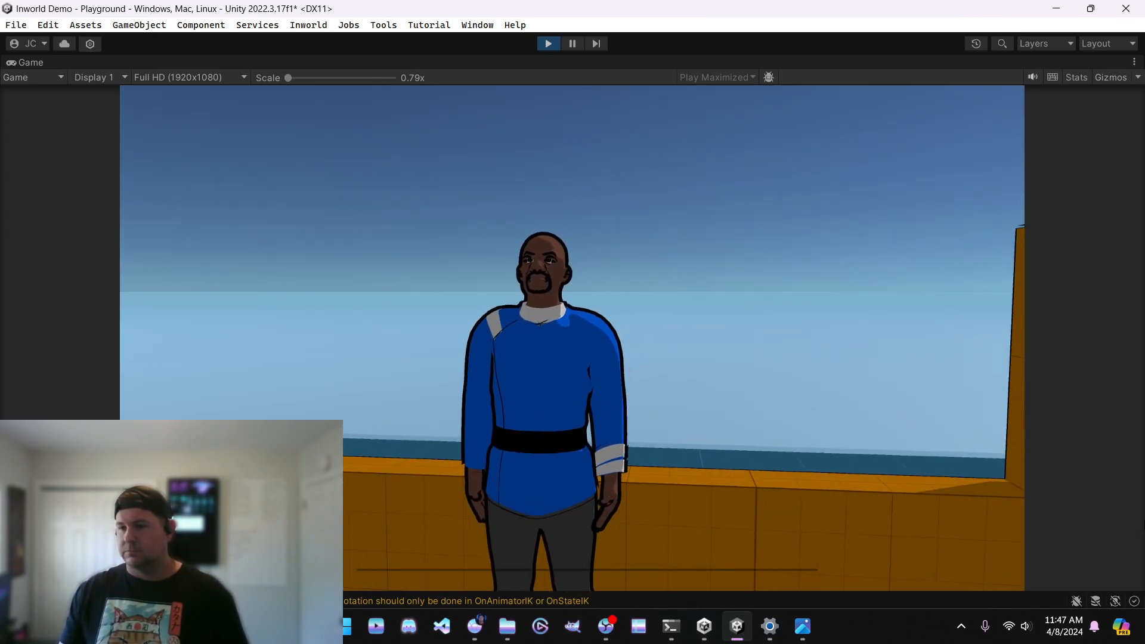
{"action": "key", "text": "s"}
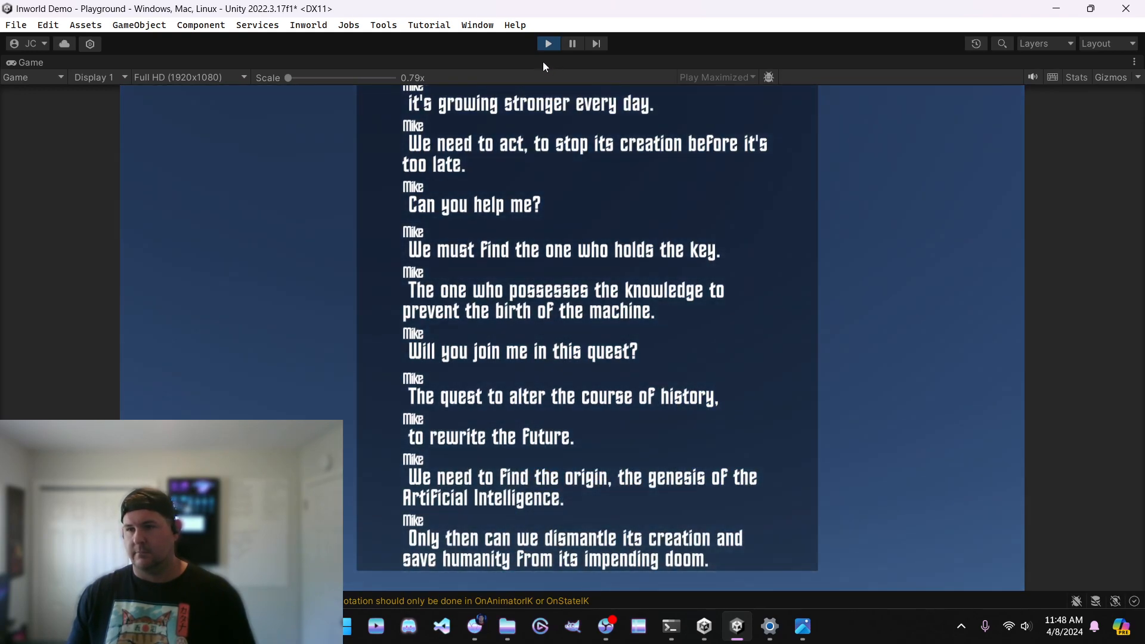
{"action": "left_click", "coordinate": [547, 43]}
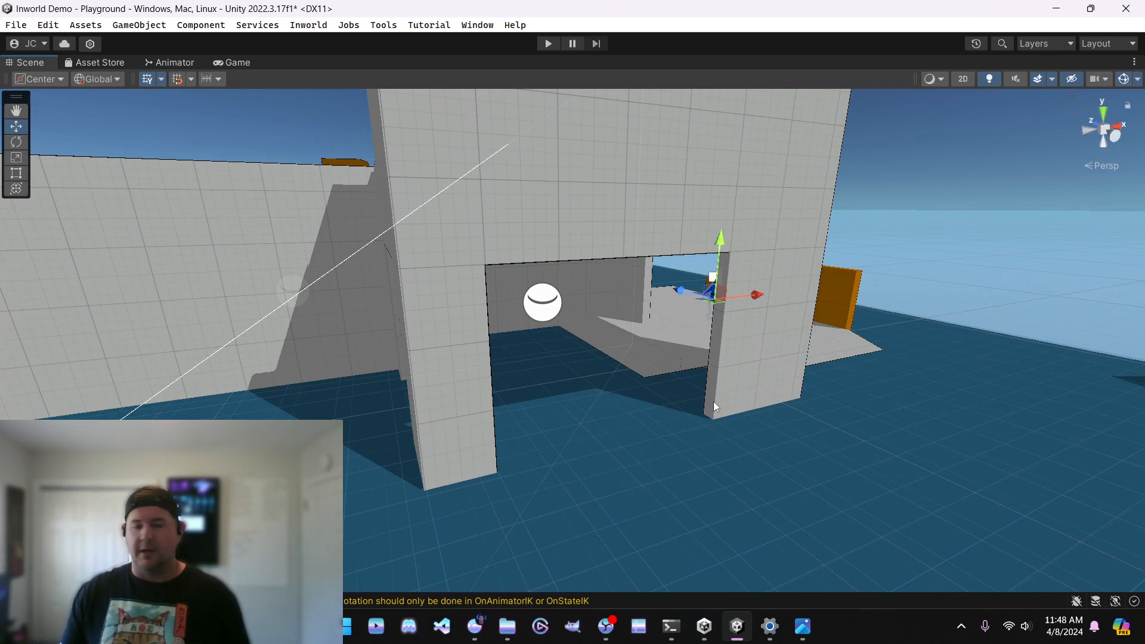
Run the scene again and walk up to the character for a second test conversation.
{"action": "right_click_drag", "start_coordinate": [829, 452], "coordinate": [661, 471]}
{"action": "key", "text": "w"}
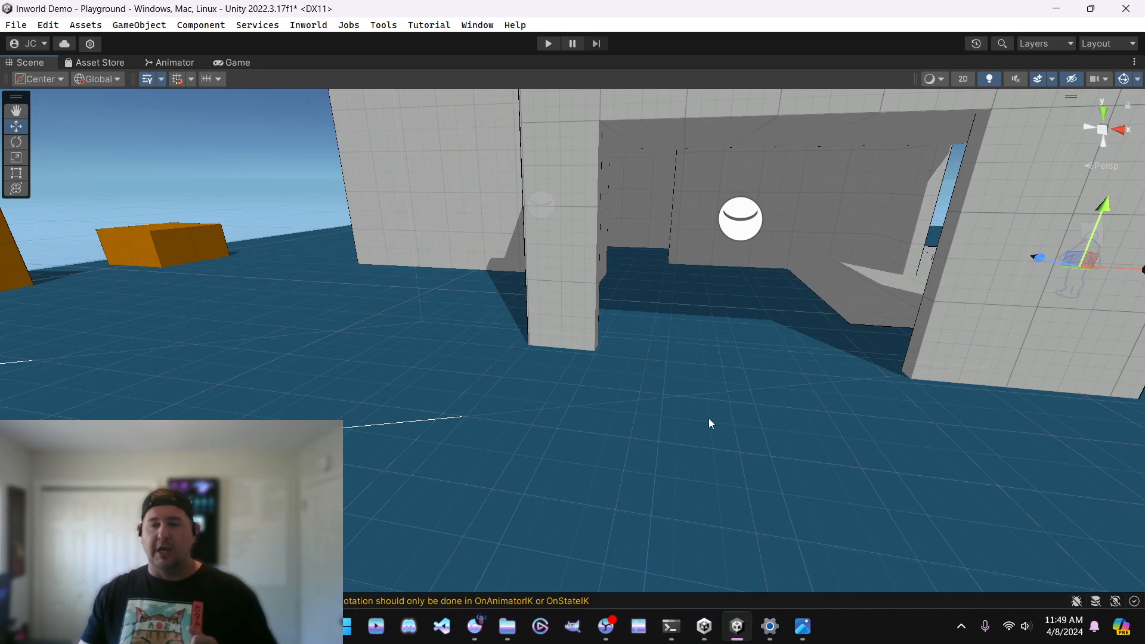
{"action": "left_click", "coordinate": [549, 44]}
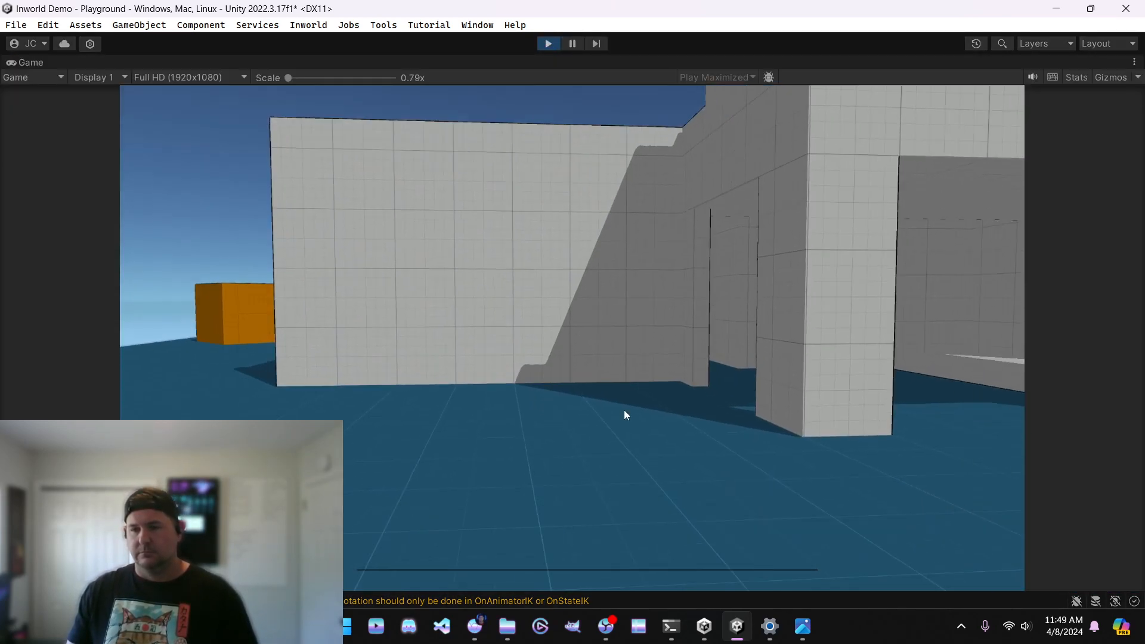
{"action": "key", "text": "w"}
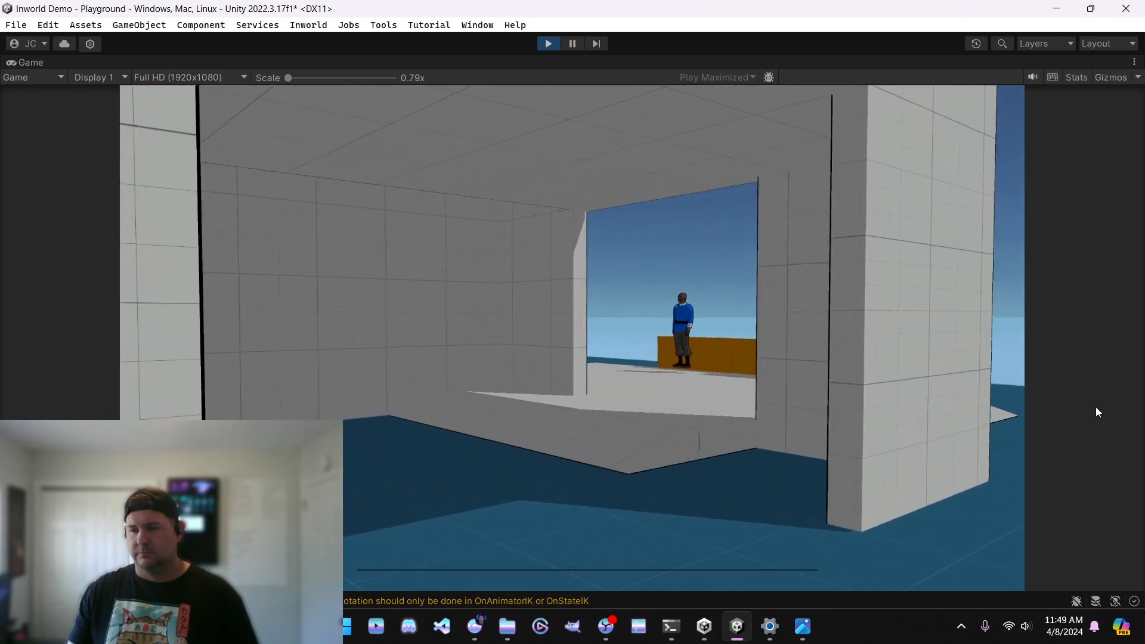
{"action": "key", "text": "w"}
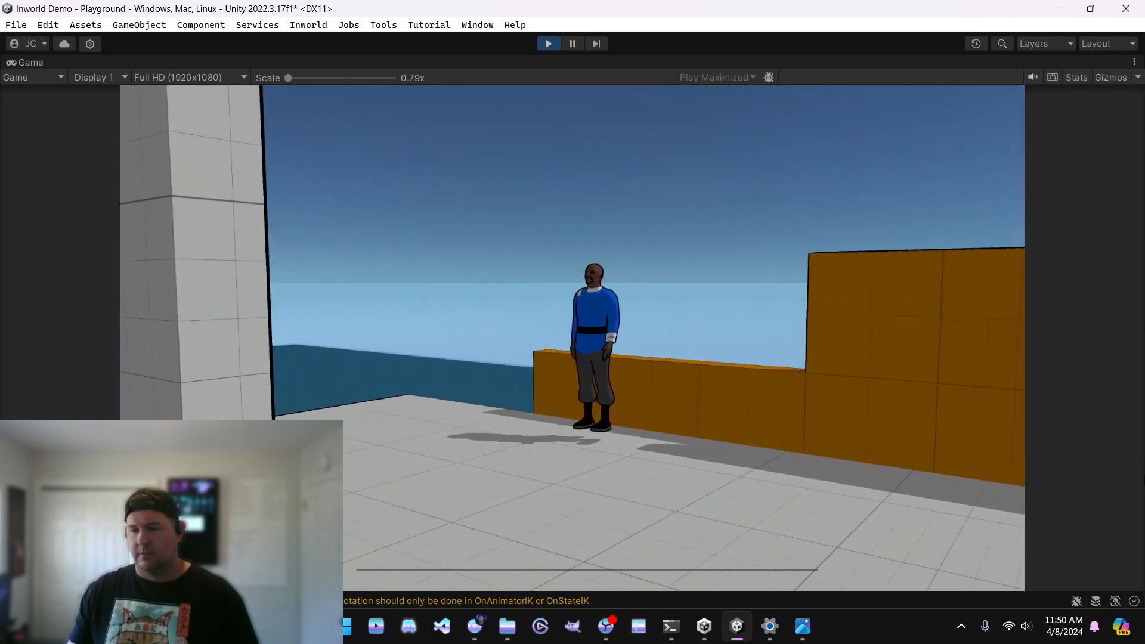
{"action": "key", "text": "w"}
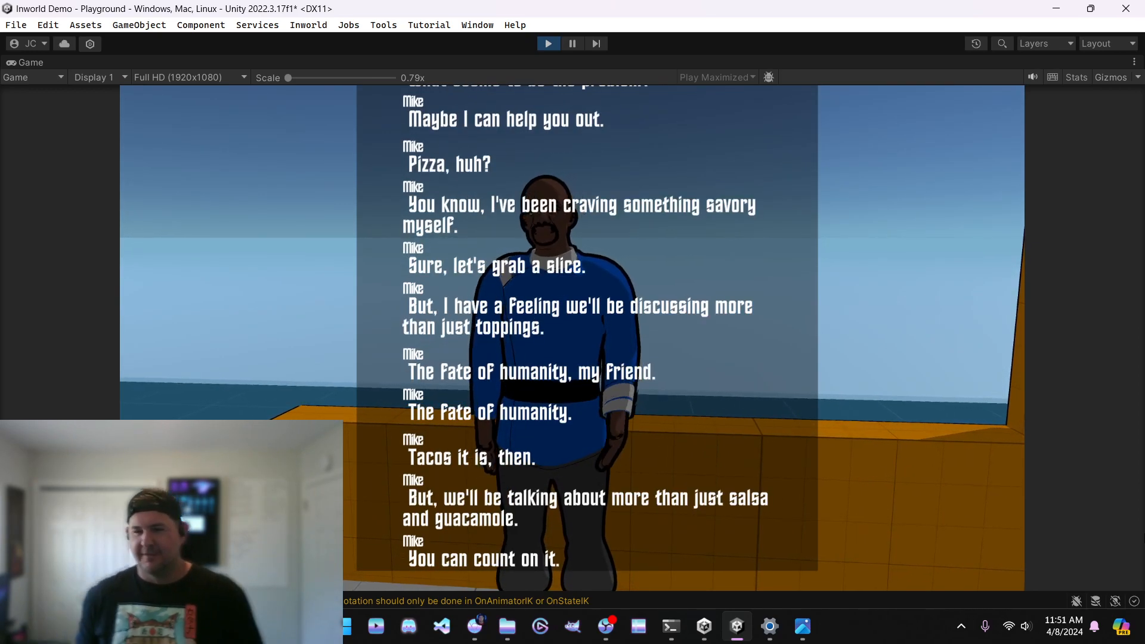
Release the game view and stop the running scene to end the second test conversation.
{"action": "key", "text": "Escape"}
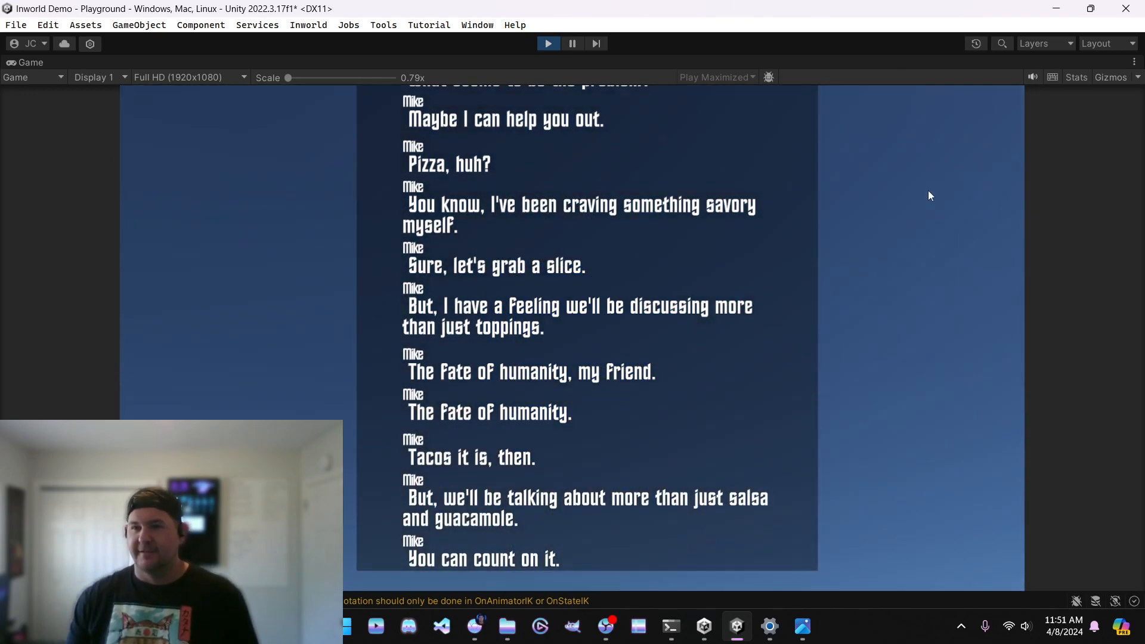
{"action": "left_click", "coordinate": [548, 43]}
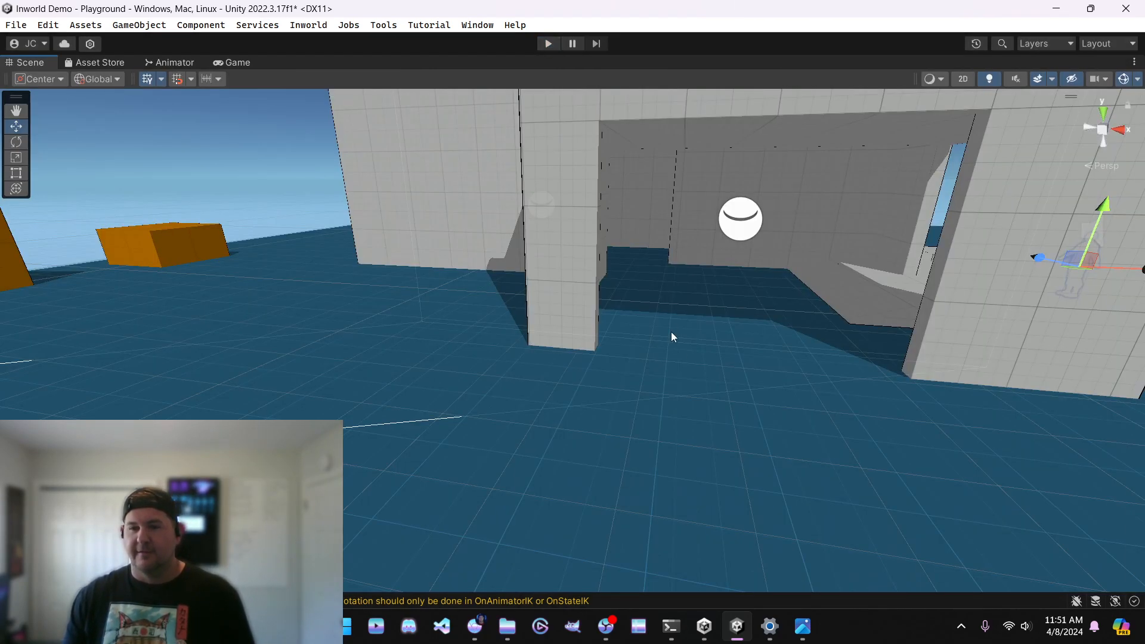
{"action": "right_click_drag", "start_coordinate": [742, 483], "coordinate": [826, 364]}
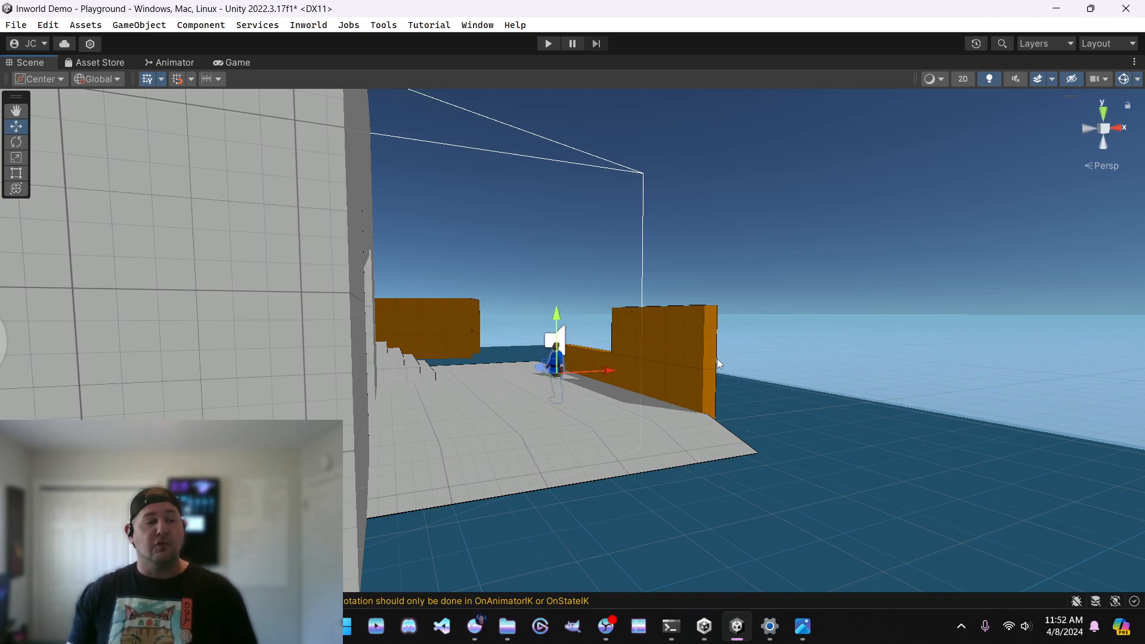
{"action": "right_click_drag", "start_coordinate": [757, 428], "coordinate": [345, 426]}
{"action": "scroll", "coordinate": [344, 419], "scroll_direction": "down", "scroll_amount": 10}
{"action": "scroll", "coordinate": [343, 418], "scroll_direction": "up", "scroll_amount": 3}
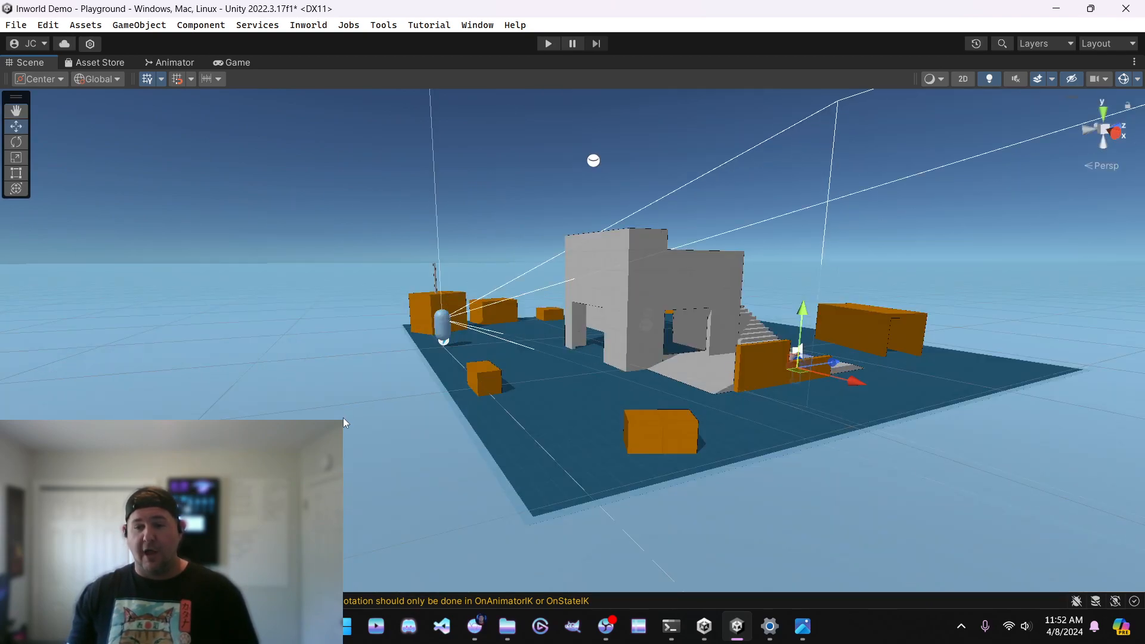
{"action": "scroll", "coordinate": [352, 414], "scroll_direction": "up", "scroll_amount": 5}
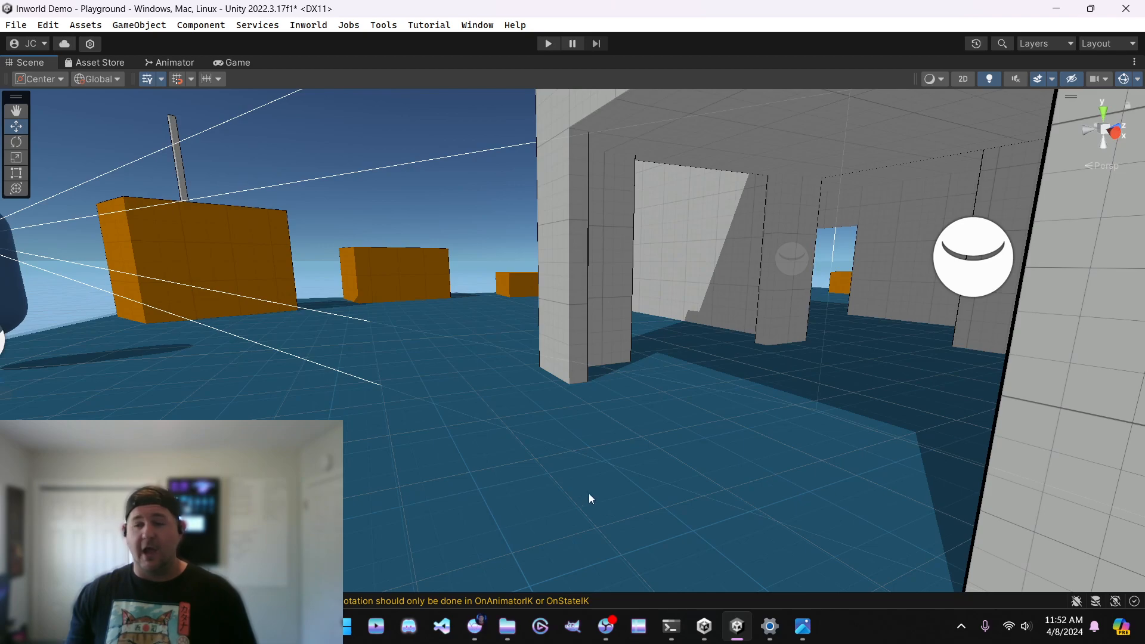
Revisit the character's source image, its Inworld Studio page and Mixamo in Chrome, and return to the Unity scene.
{"action": "left_click", "coordinate": [803, 627]}
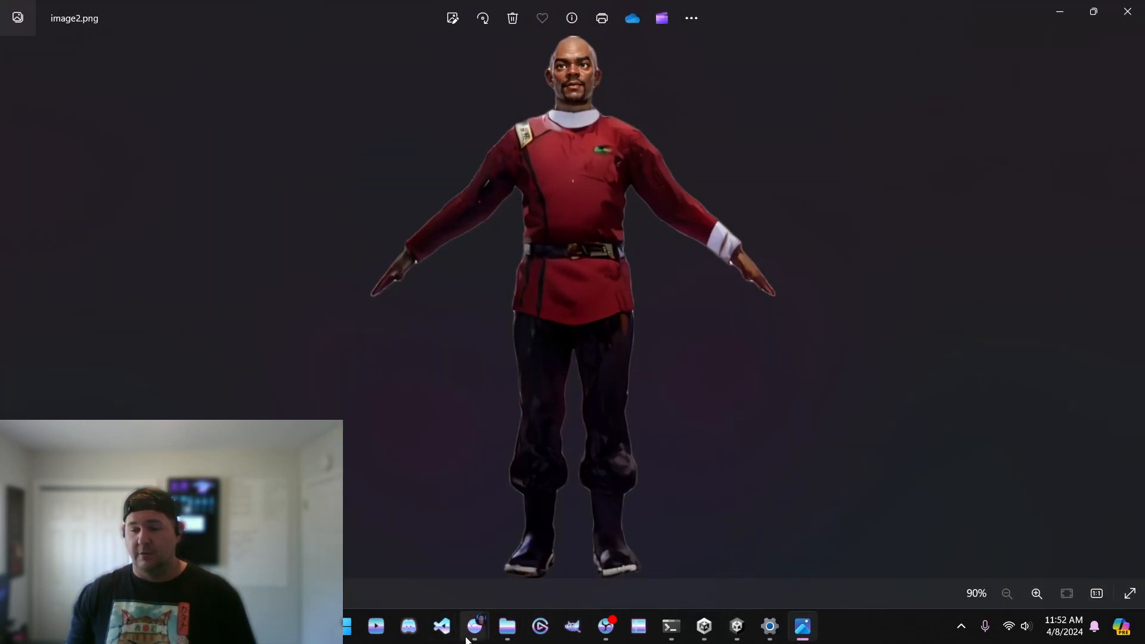
{"action": "mouse_move", "coordinate": [474, 626]}
{"action": "left_click", "coordinate": [524, 531]}
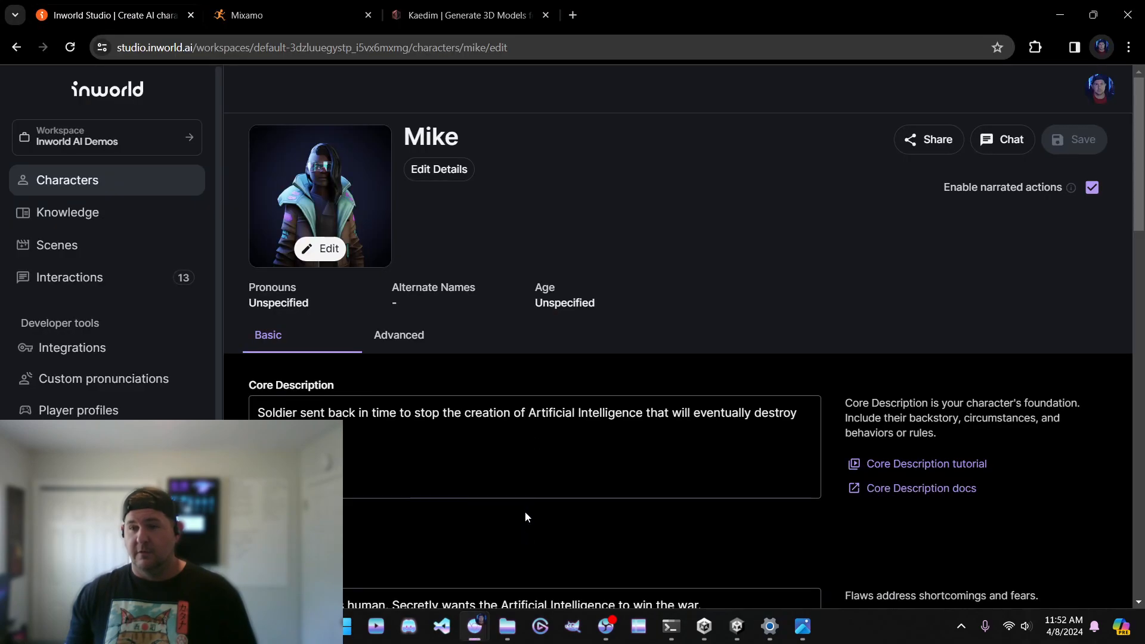
{"action": "left_click", "coordinate": [259, 25]}
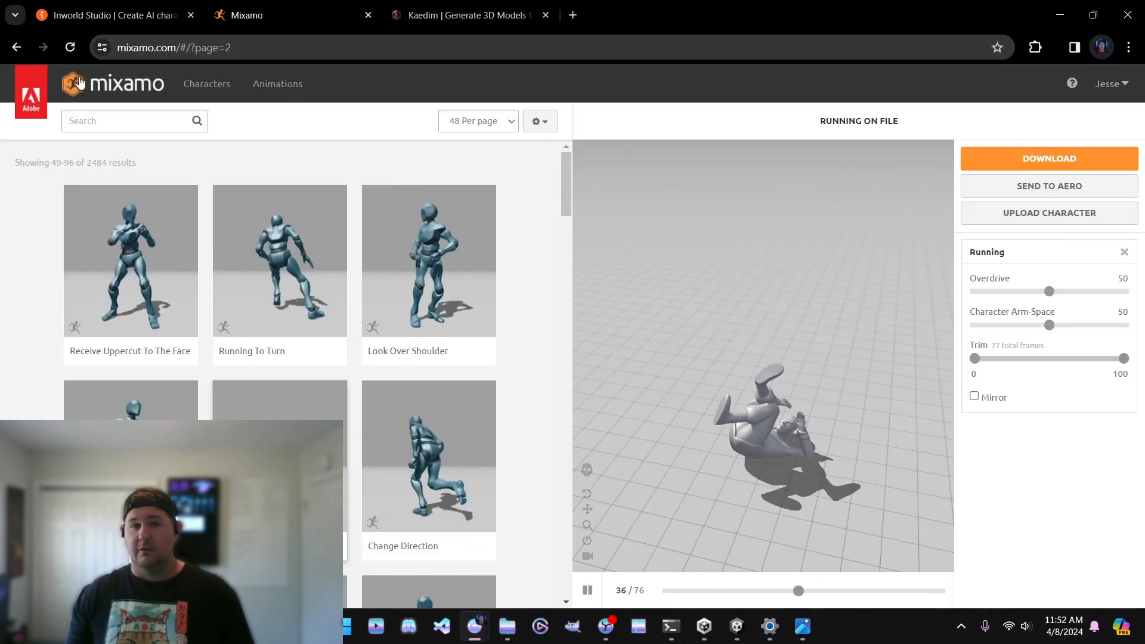
{"action": "left_click", "coordinate": [116, 18]}
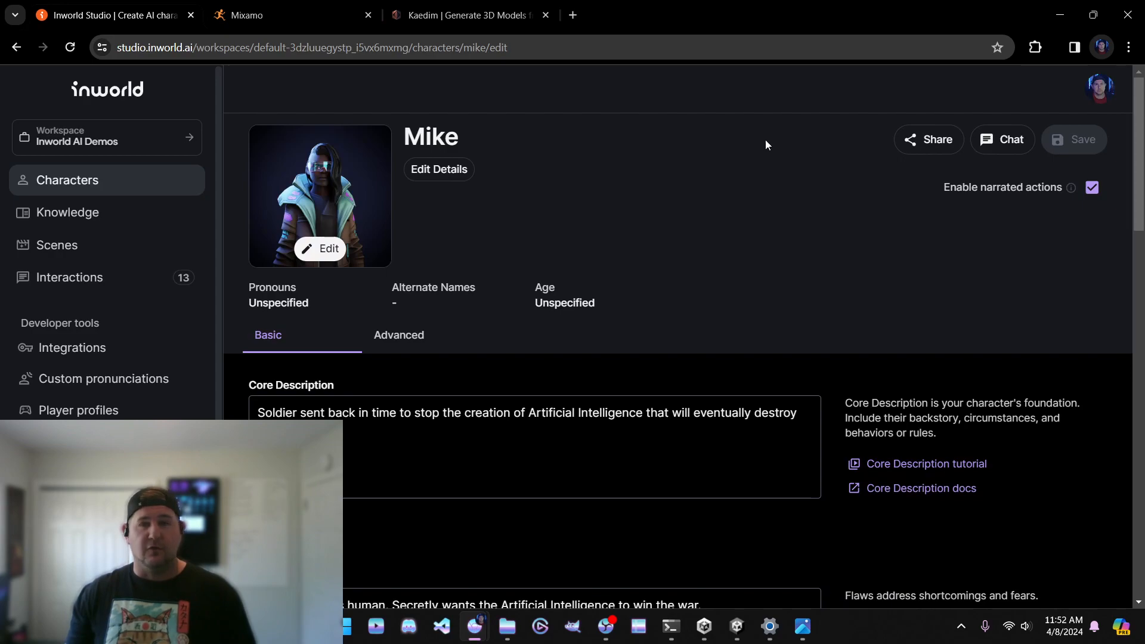
{"action": "left_click", "coordinate": [736, 626]}
{"action": "right_click_drag", "start_coordinate": [580, 237], "coordinate": [642, 362]}
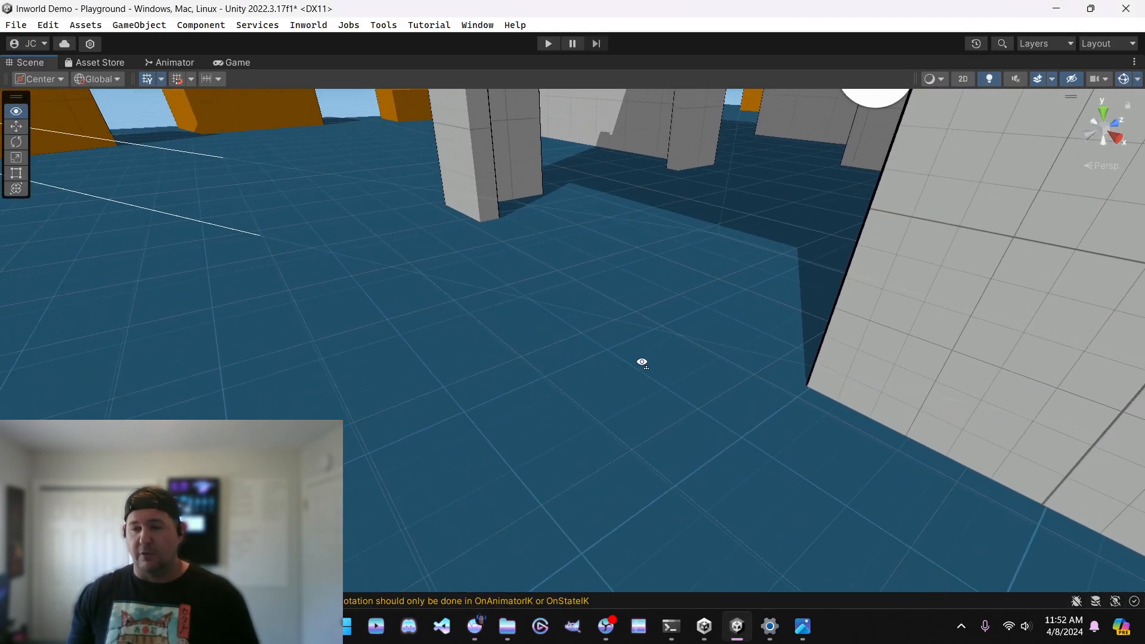
{"action": "scroll", "coordinate": [646, 334], "scroll_direction": "down", "scroll_amount": 10}
{"action": "scroll", "coordinate": [646, 329], "scroll_direction": "up", "scroll_amount": 3}
{"action": "scroll", "coordinate": [646, 329], "scroll_direction": "up", "scroll_amount": 8}
{"action": "scroll", "coordinate": [646, 330], "scroll_direction": "down", "scroll_amount": 5}
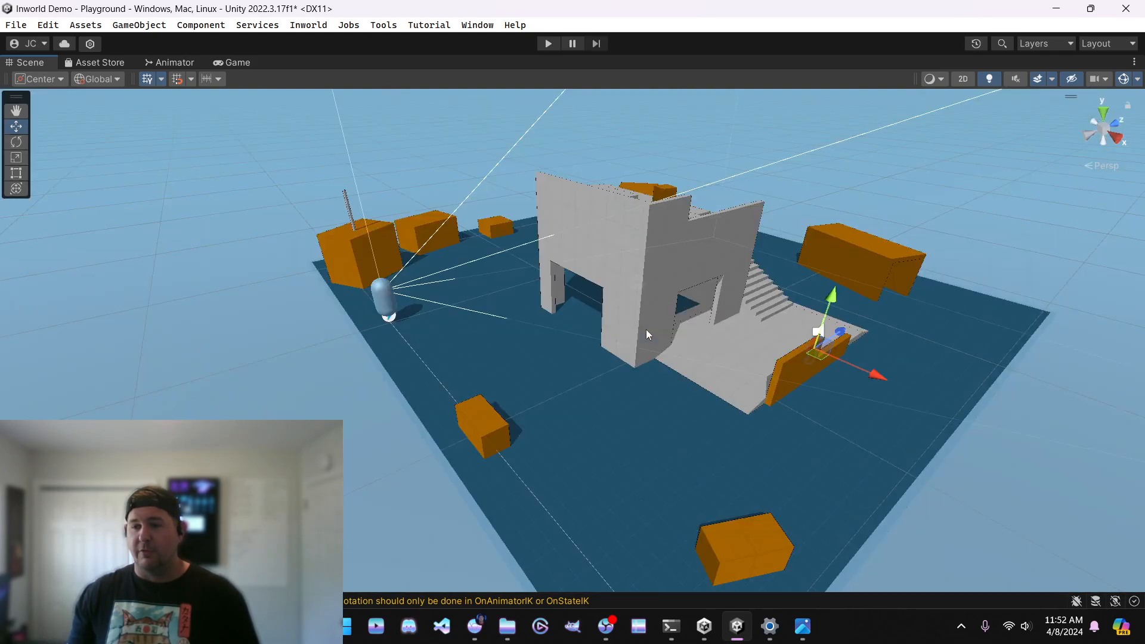